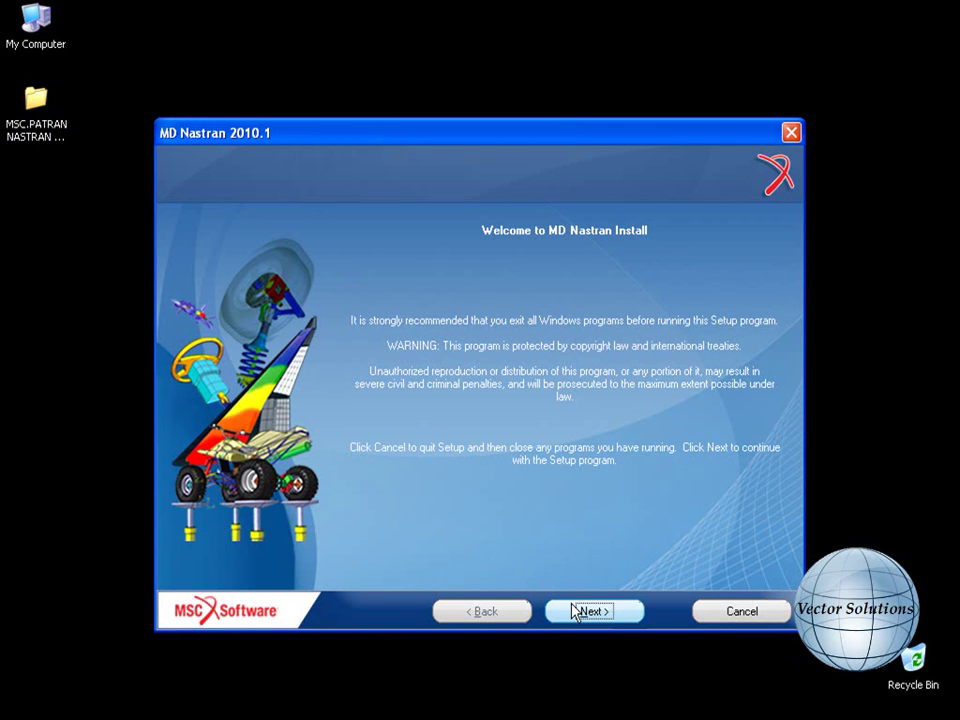
Run the MD Nastran 2010.1 installation with the Complete setup type into C:\MSC.Software\MD_Nastran\20101
{"action": "left_click", "coordinate": [575, 612]}
{"action": "left_click", "coordinate": [575, 612]}
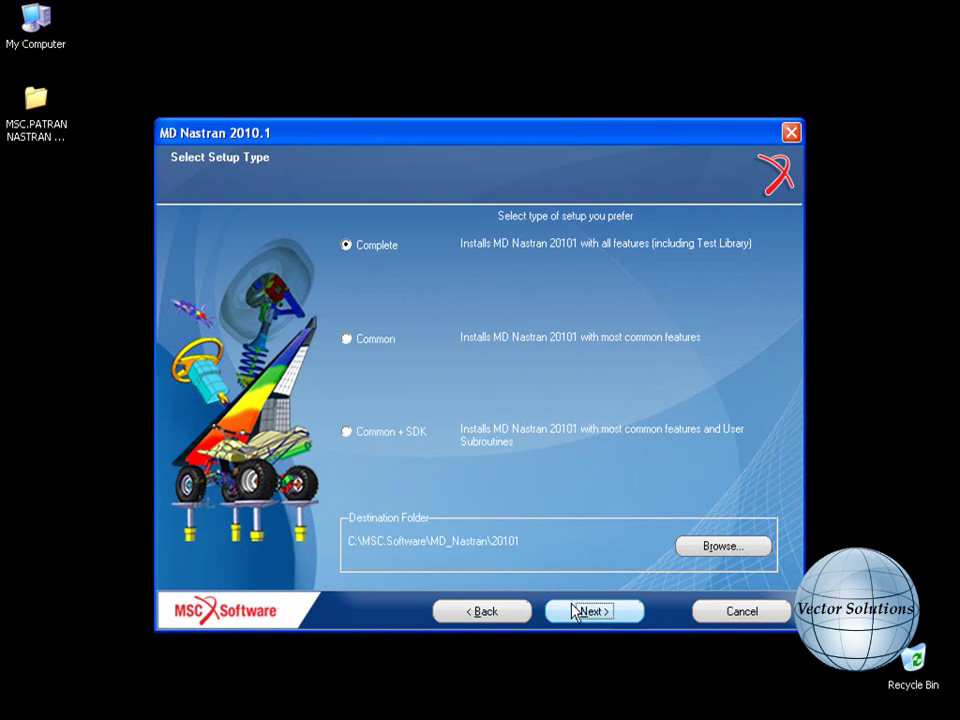
{"action": "left_click", "coordinate": [575, 612]}
{"action": "left_click", "coordinate": [575, 612]}
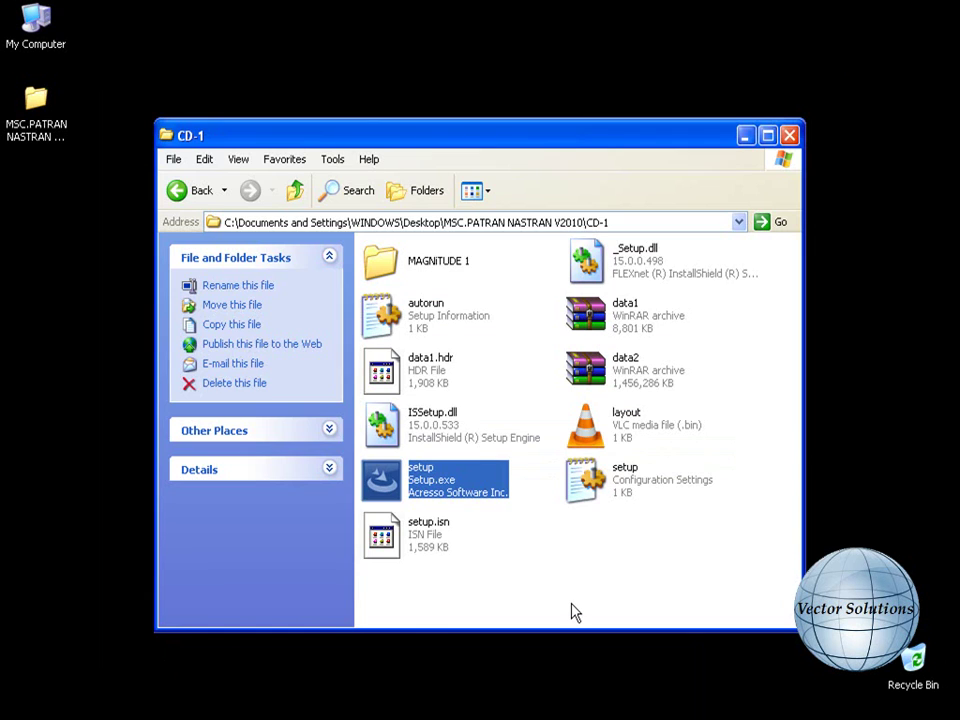
Paste the copied MAGNiTUDE 1 folder into C:\MSC.Software\MD_Nastran
{"action": "left_click", "coordinate": [738, 222]}
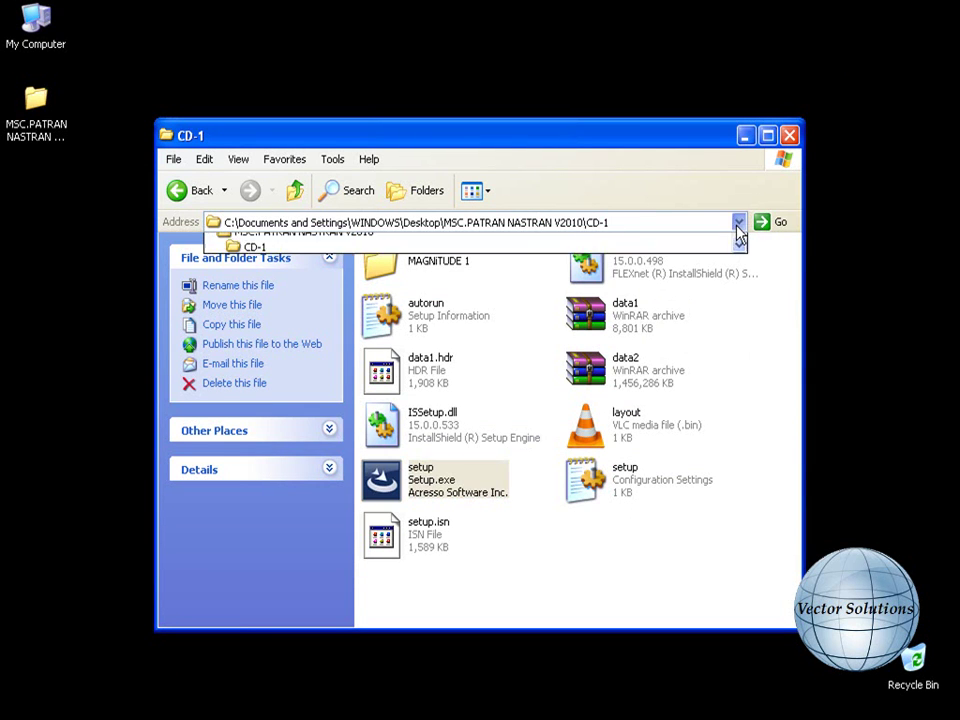
{"action": "left_click", "coordinate": [719, 291]}
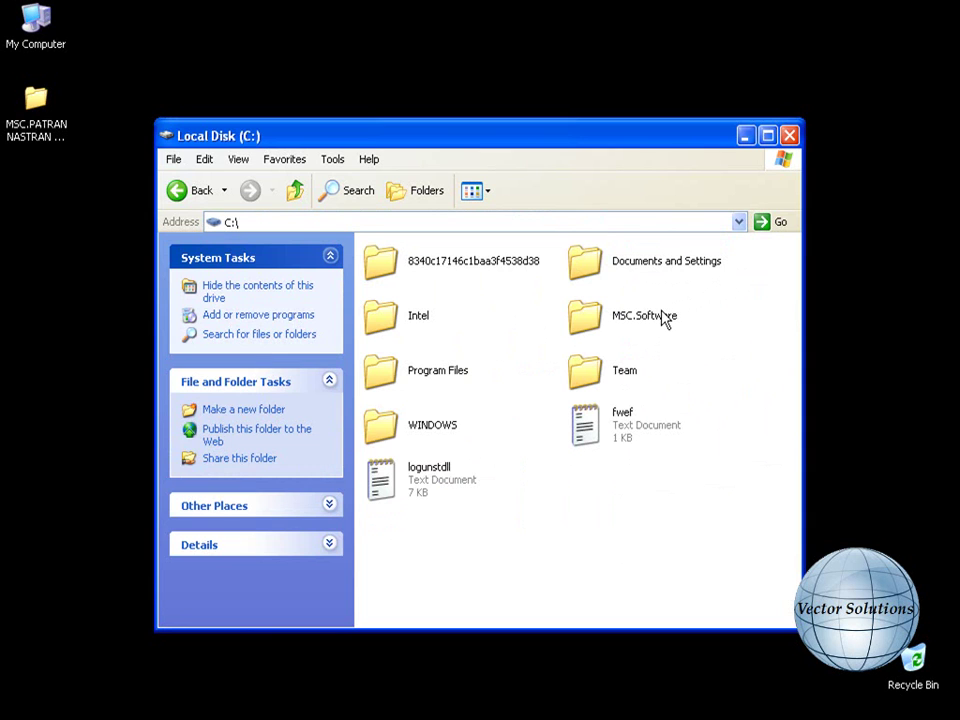
{"action": "double_click", "coordinate": [664, 319]}
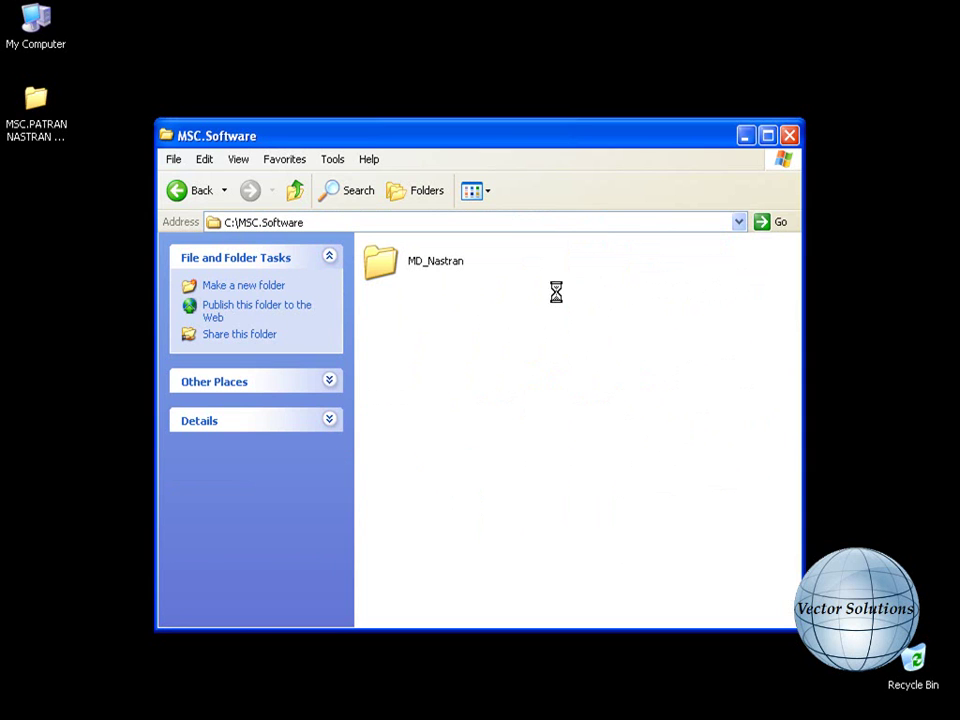
{"action": "double_click", "coordinate": [435, 272]}
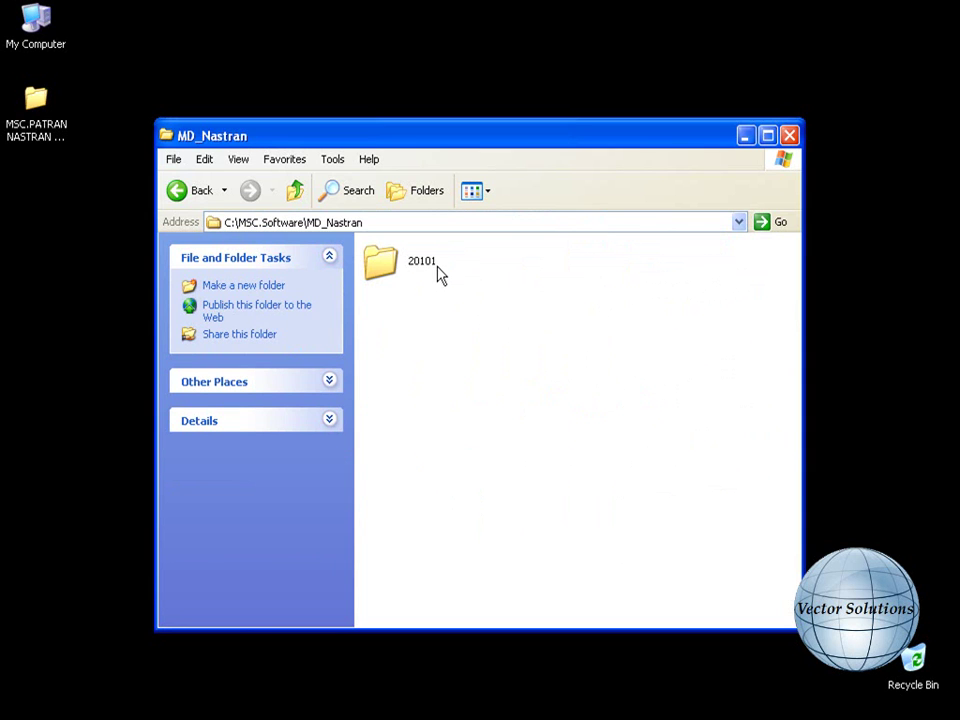
{"action": "right_click", "coordinate": [467, 293]}
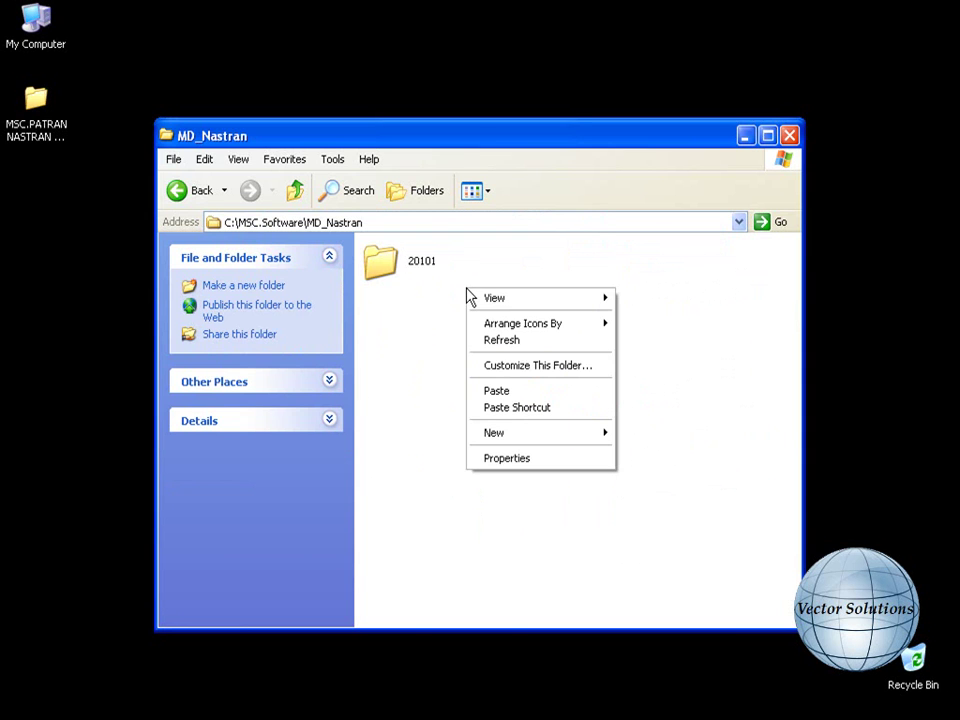
{"action": "left_click", "coordinate": [490, 391]}
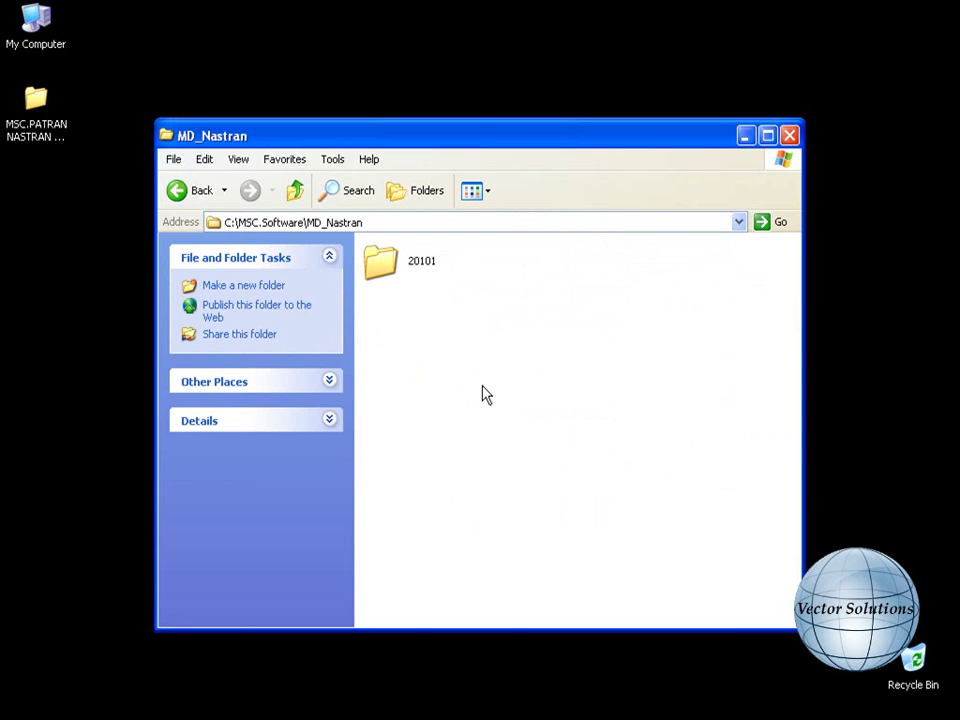
Run MSC_Calc_20100701 from the MAGNiTUDE 1 folder, answering Y for the current host, and close its console window
{"action": "double_click", "coordinate": [645, 262]}
{"action": "double_click", "coordinate": [645, 265]}
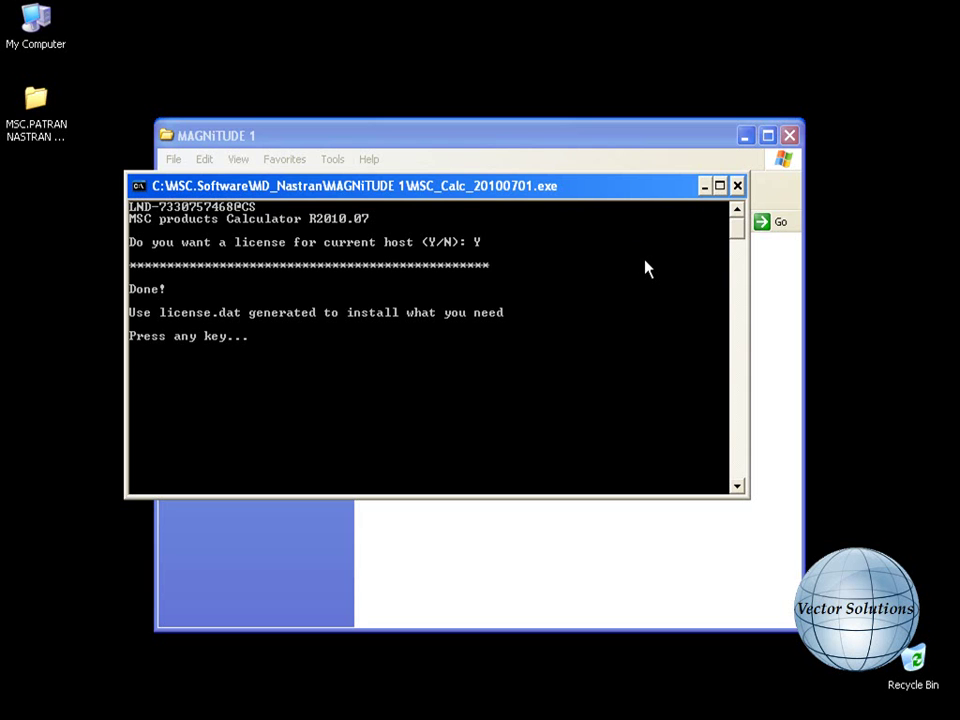
{"action": "left_click", "coordinate": [738, 186]}
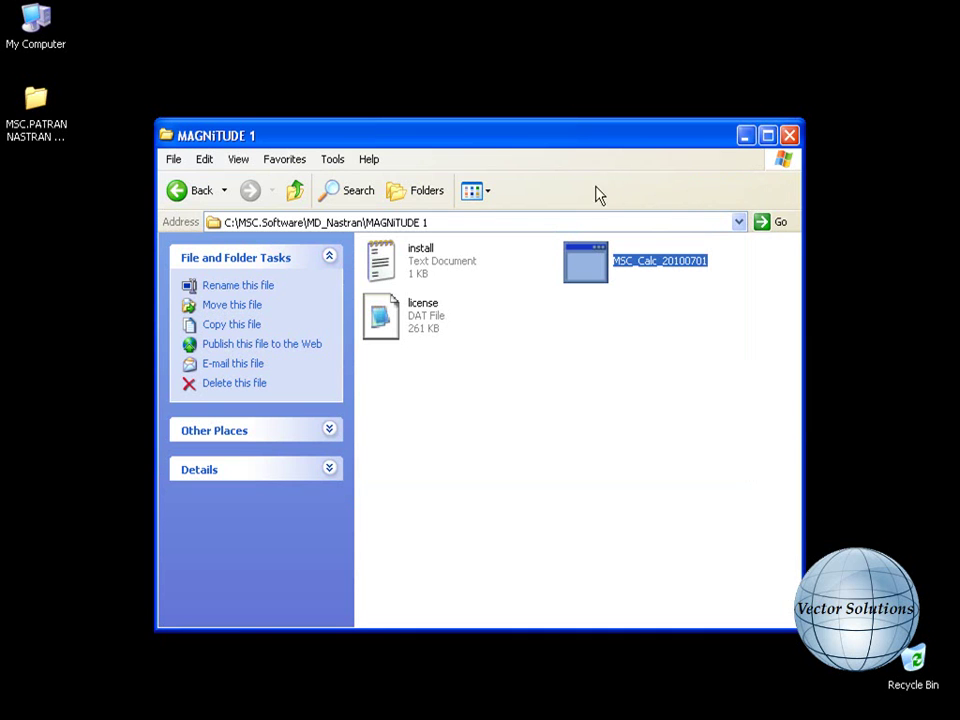
Return to the MSC.PATRAN NASTRAN V2010 folder and copy the MAGNiTUDE 2 folder from CD-2
{"action": "left_click", "coordinate": [197, 195]}
{"action": "left_click", "coordinate": [197, 195]}
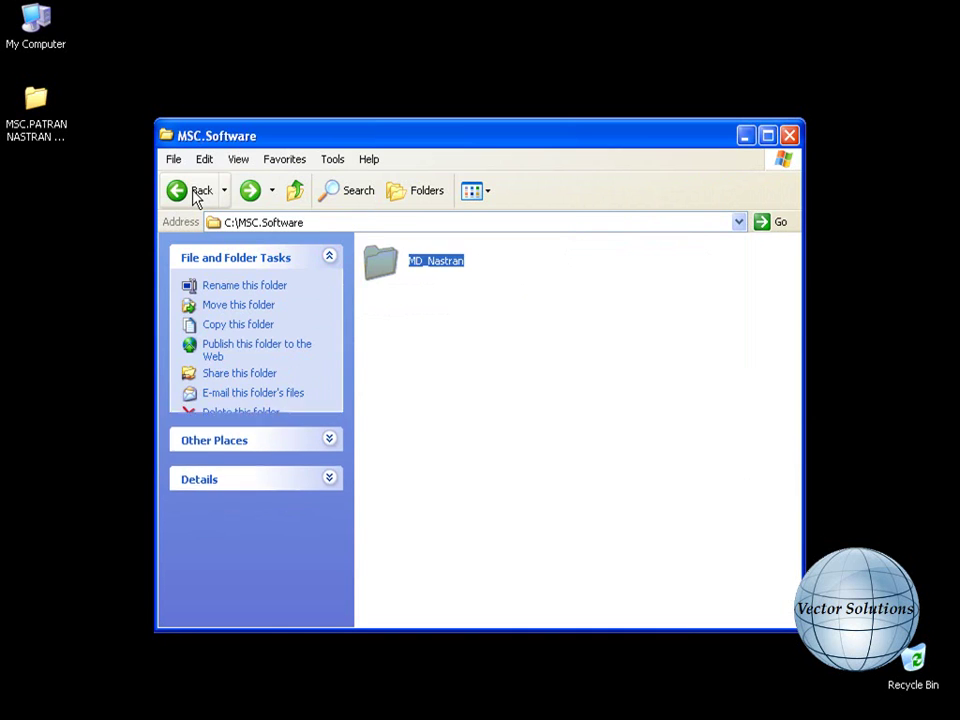
{"action": "left_click", "coordinate": [197, 195]}
{"action": "left_click", "coordinate": [197, 195]}
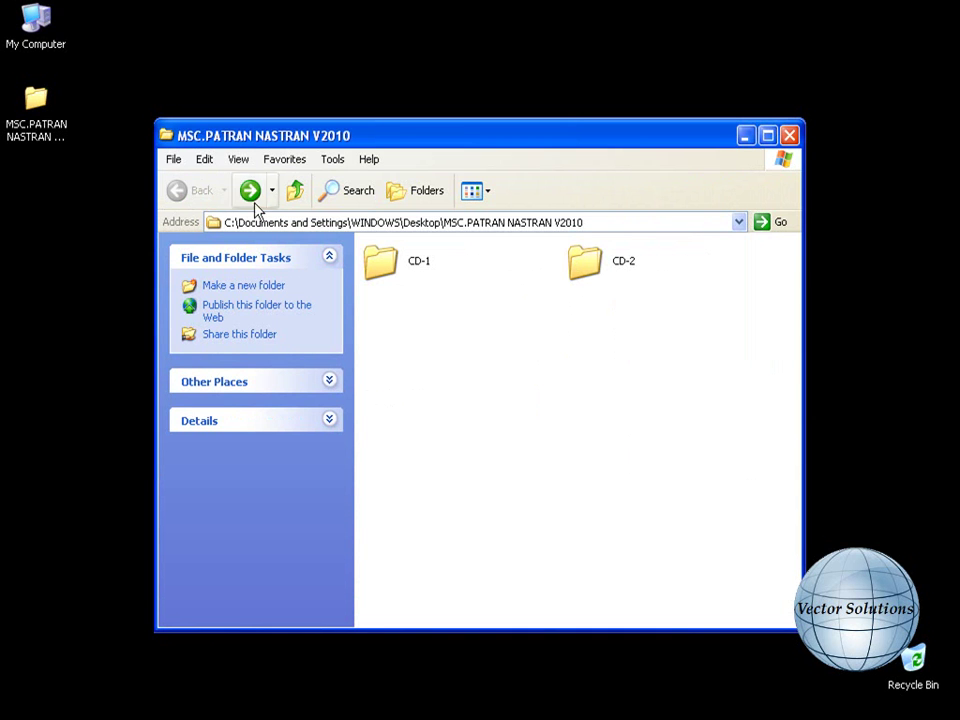
{"action": "left_click", "coordinate": [583, 272]}
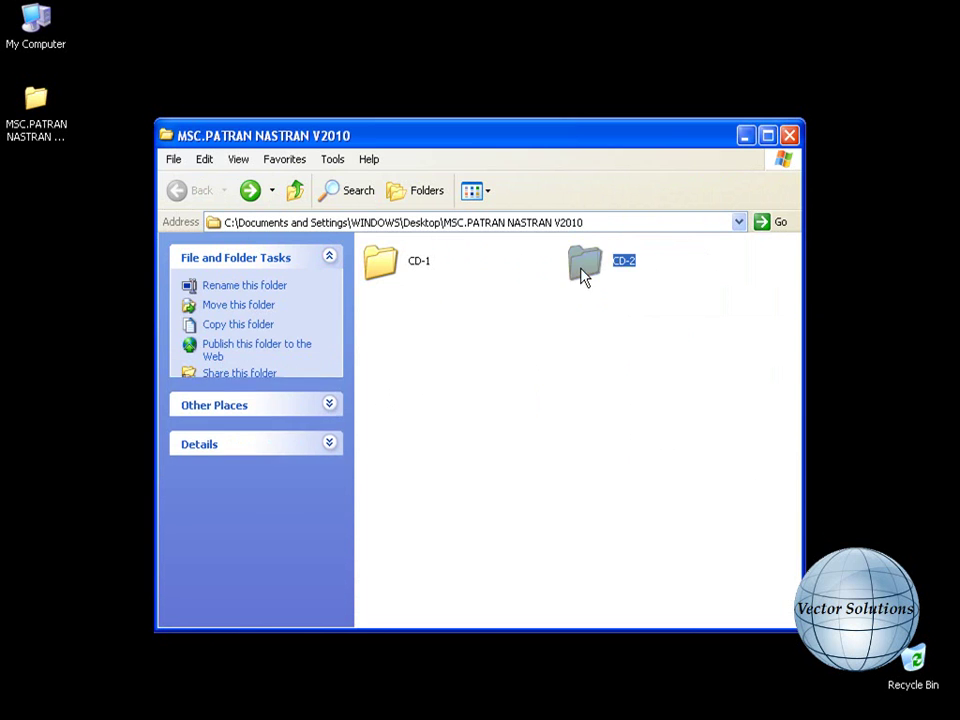
{"action": "double_click", "coordinate": [583, 272]}
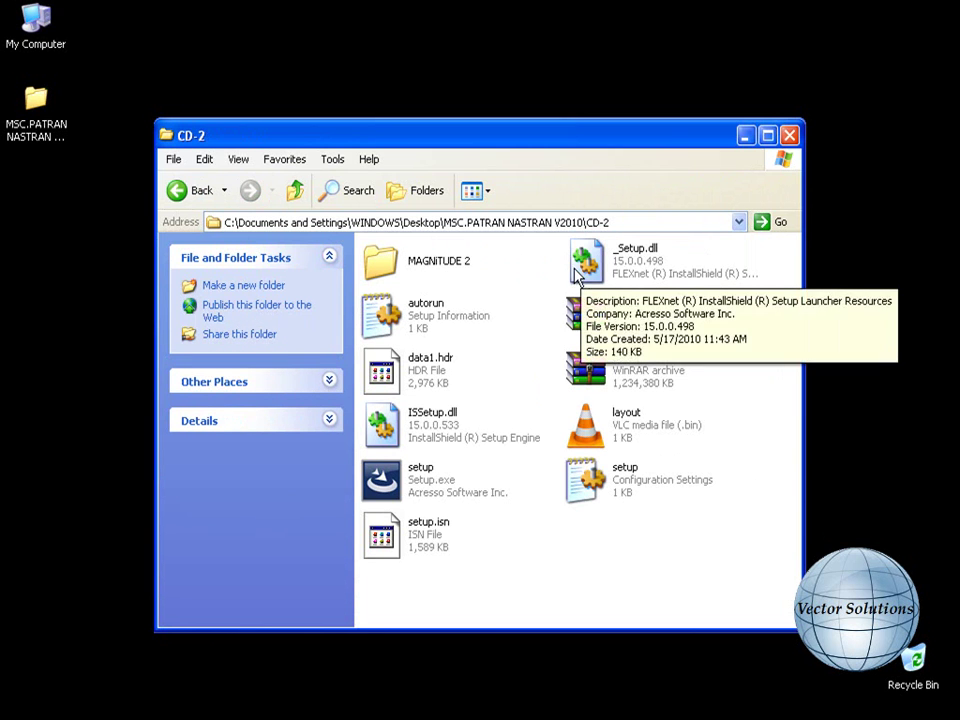
{"action": "left_click", "coordinate": [433, 268]}
{"action": "right_click", "coordinate": [432, 266]}
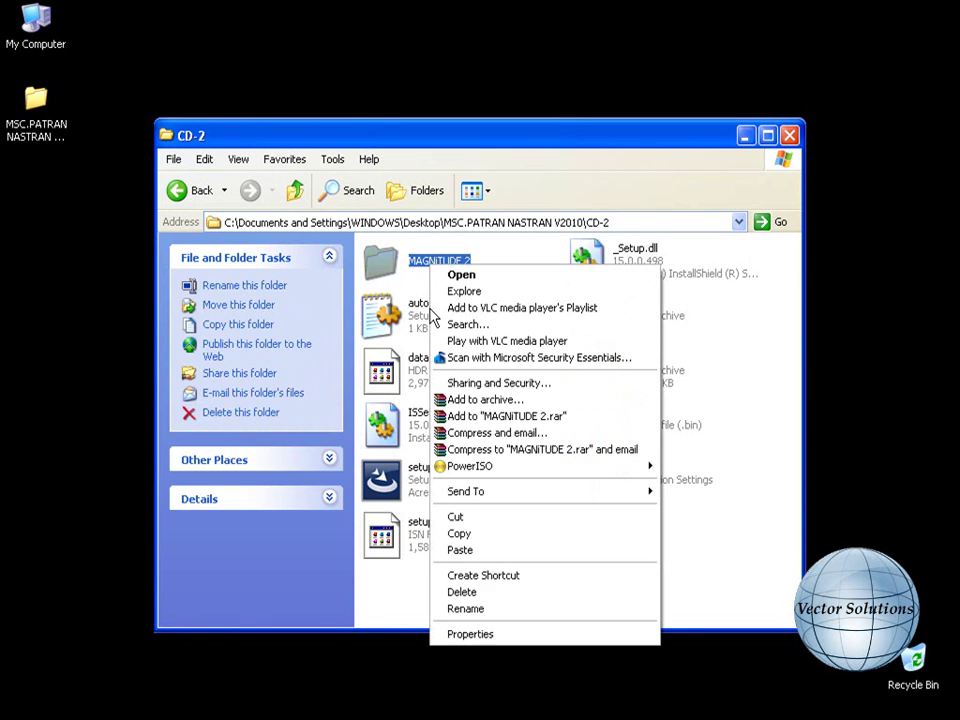
{"action": "left_click", "coordinate": [437, 534]}
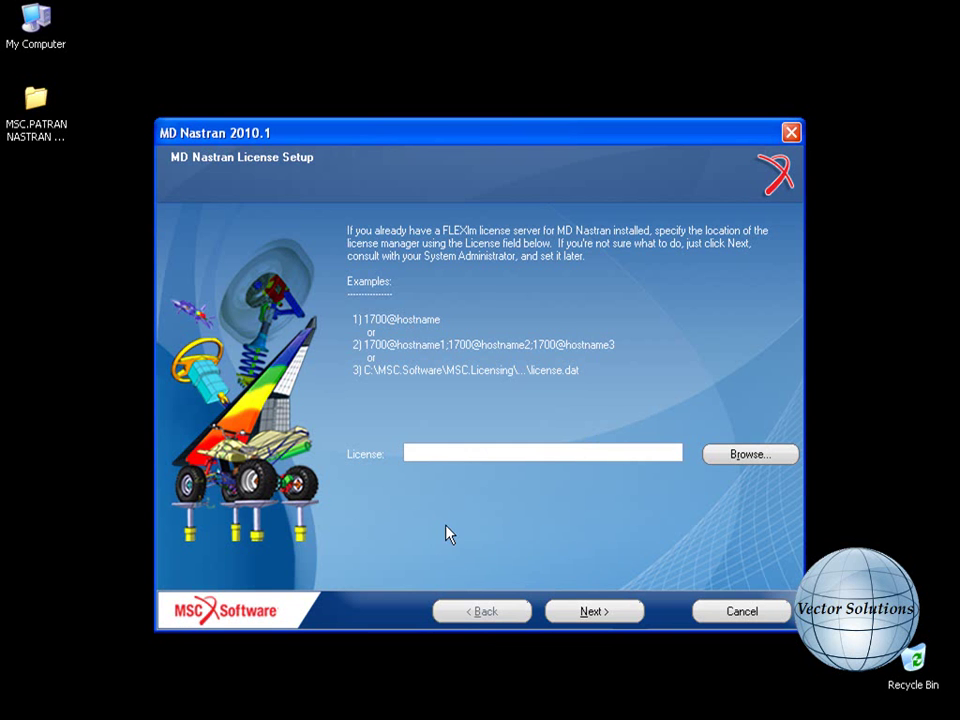
Set the MD Nastran license file to C:\MSC.Software\MD_Nastran\MAGNiTUDE 1\license.dat and accept using it anyway
{"action": "left_click", "coordinate": [744, 456]}
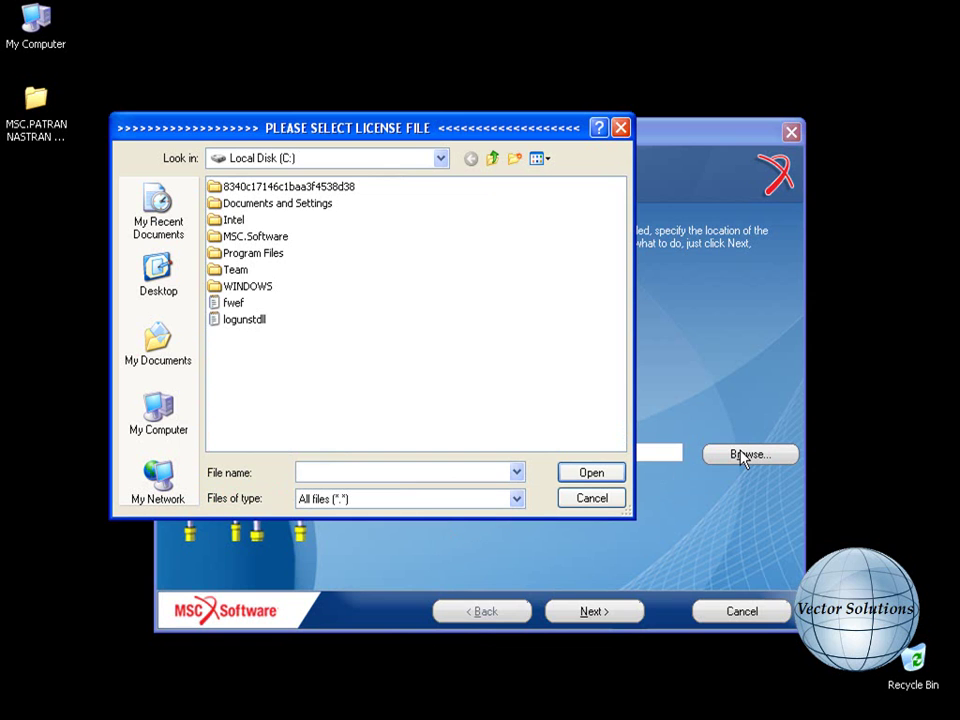
{"action": "double_click", "coordinate": [224, 239]}
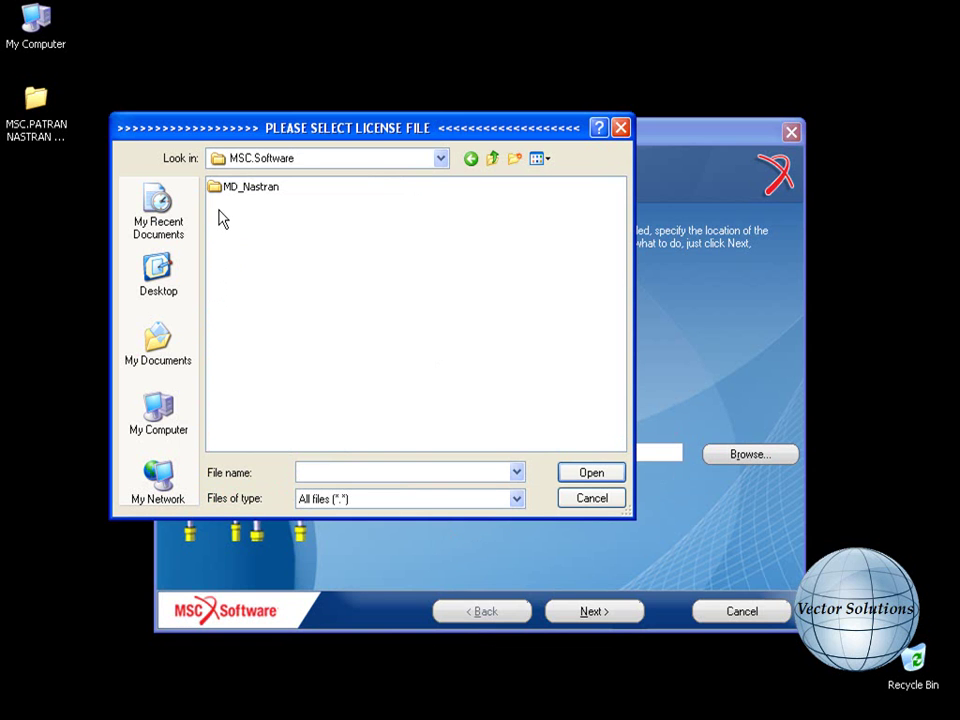
{"action": "double_click", "coordinate": [221, 189]}
{"action": "double_click", "coordinate": [218, 204]}
{"action": "left_click", "coordinate": [216, 205]}
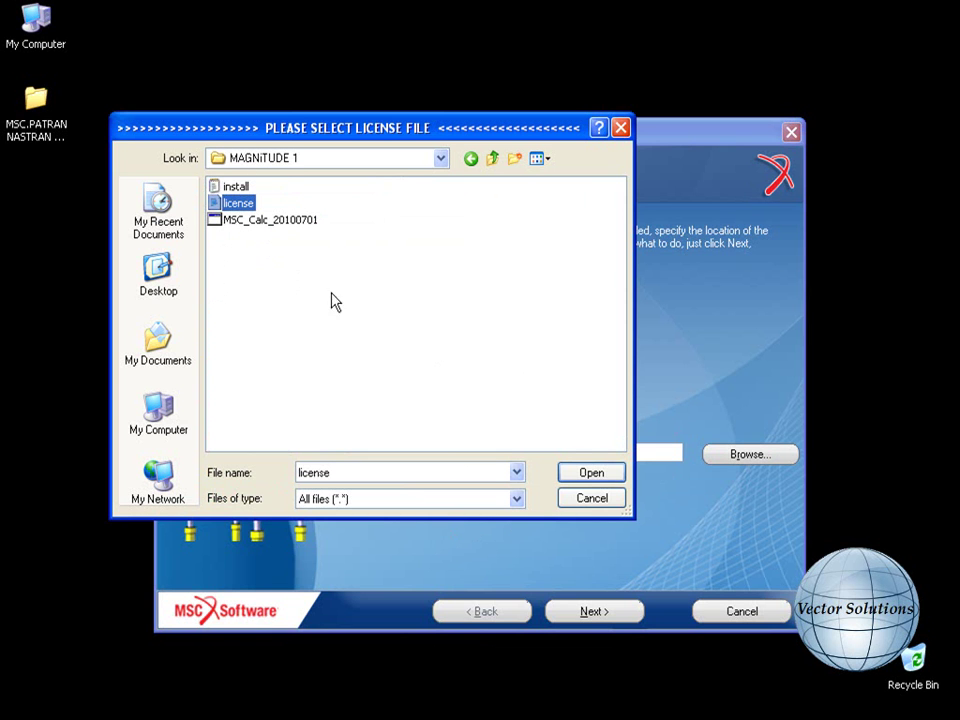
{"action": "left_click", "coordinate": [604, 480]}
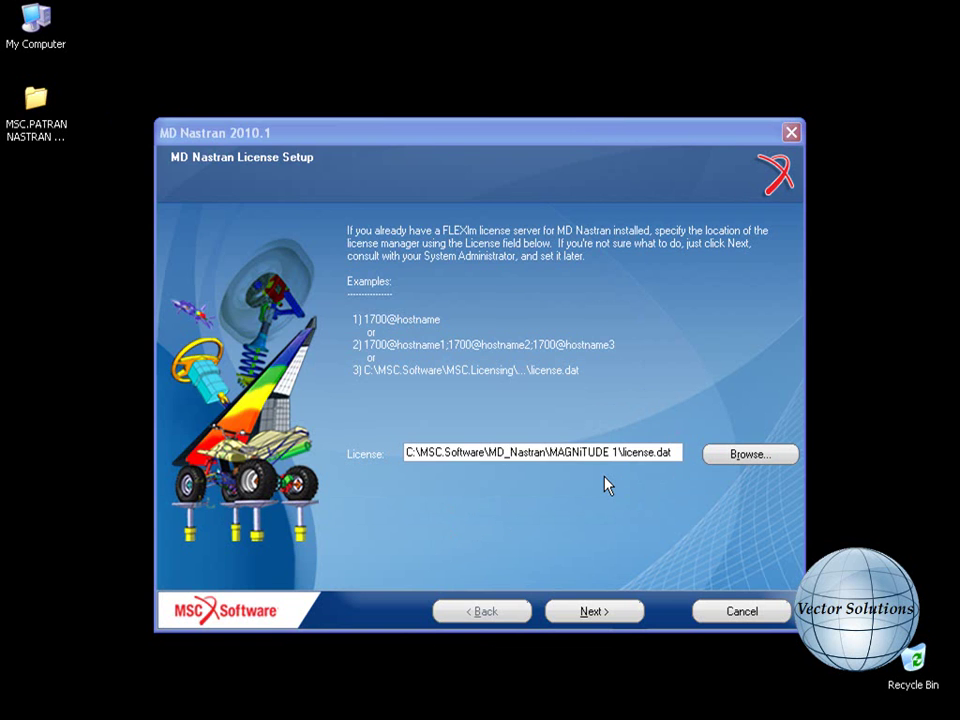
{"action": "left_click", "coordinate": [560, 616]}
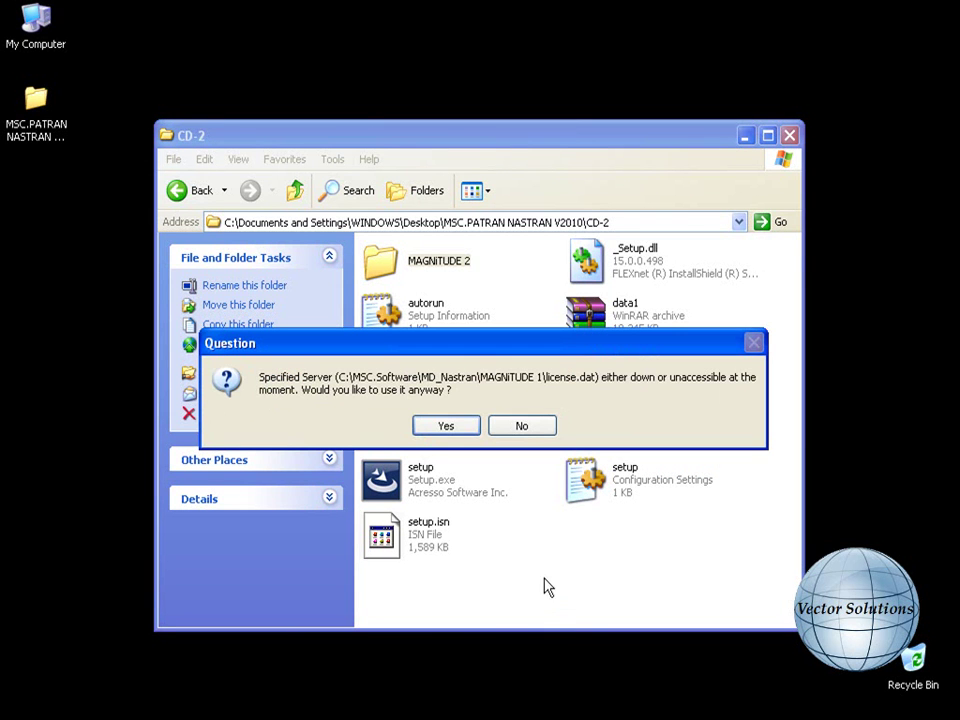
{"action": "left_click", "coordinate": [446, 425]}
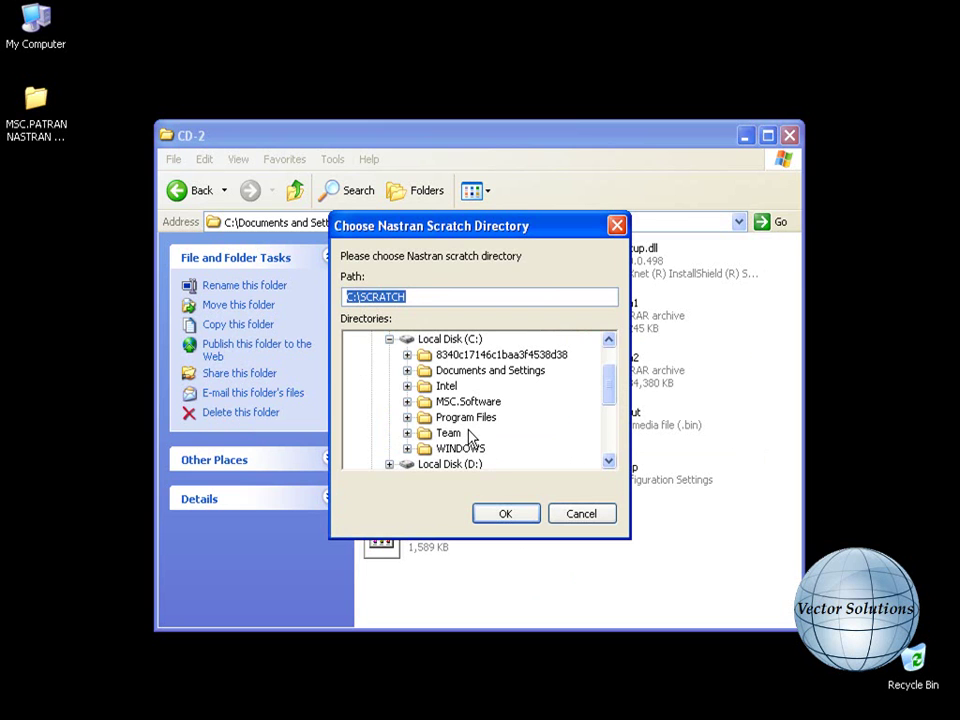
Finish the MD Nastran setup with scratch directory C:\SCRATCH, memory size "estimate" and a desktop icon
{"action": "left_click", "coordinate": [514, 521]}
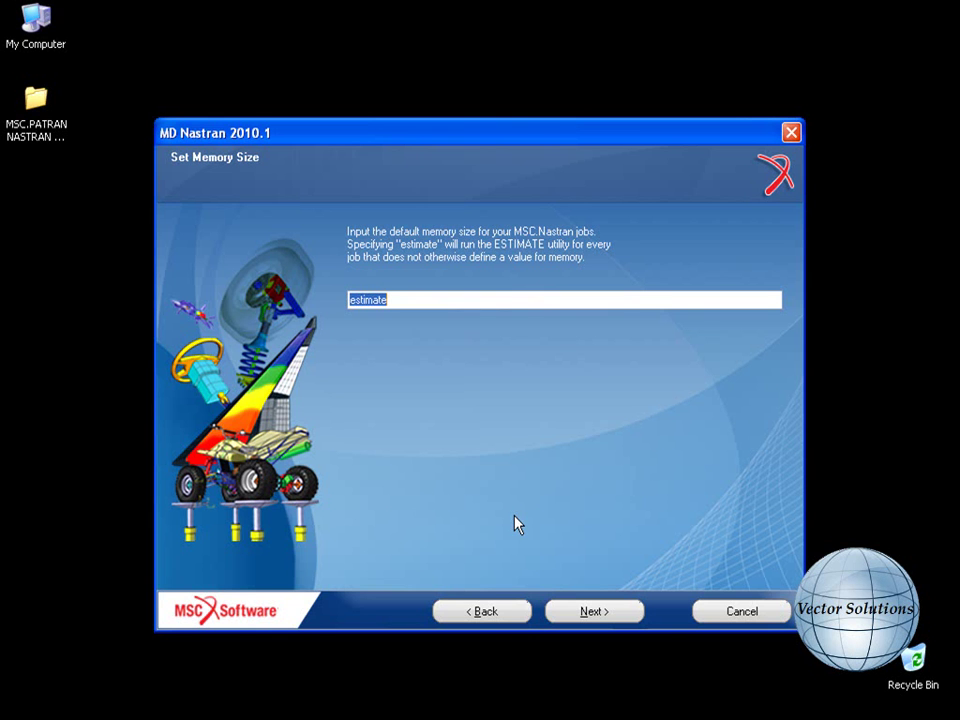
{"action": "left_click", "coordinate": [595, 612]}
{"action": "left_click", "coordinate": [595, 612]}
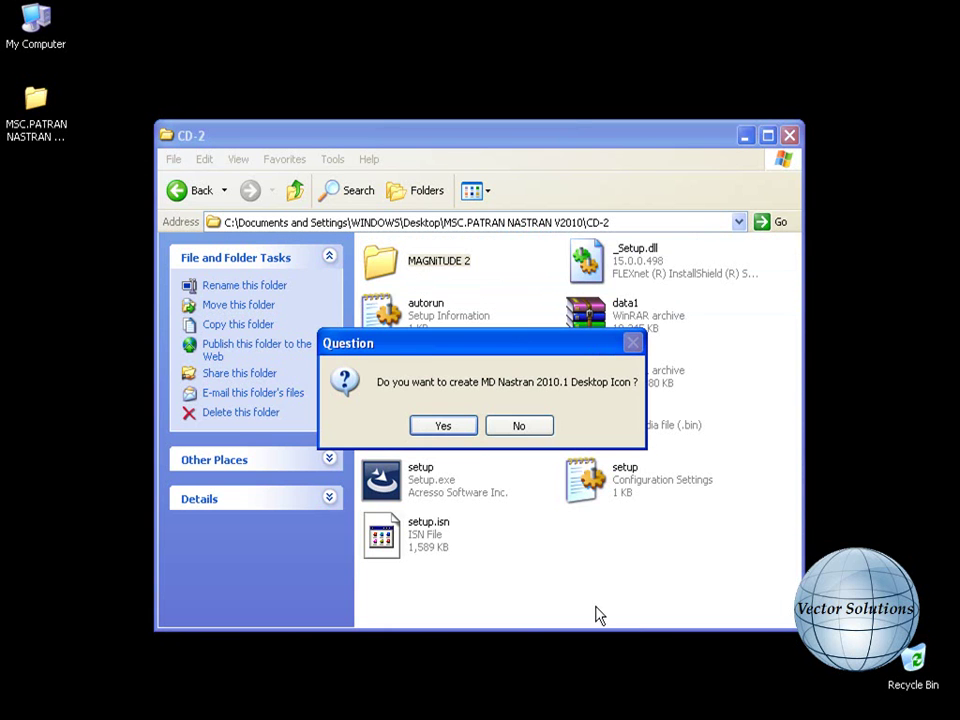
{"action": "left_click", "coordinate": [466, 427]}
{"action": "left_click", "coordinate": [472, 427]}
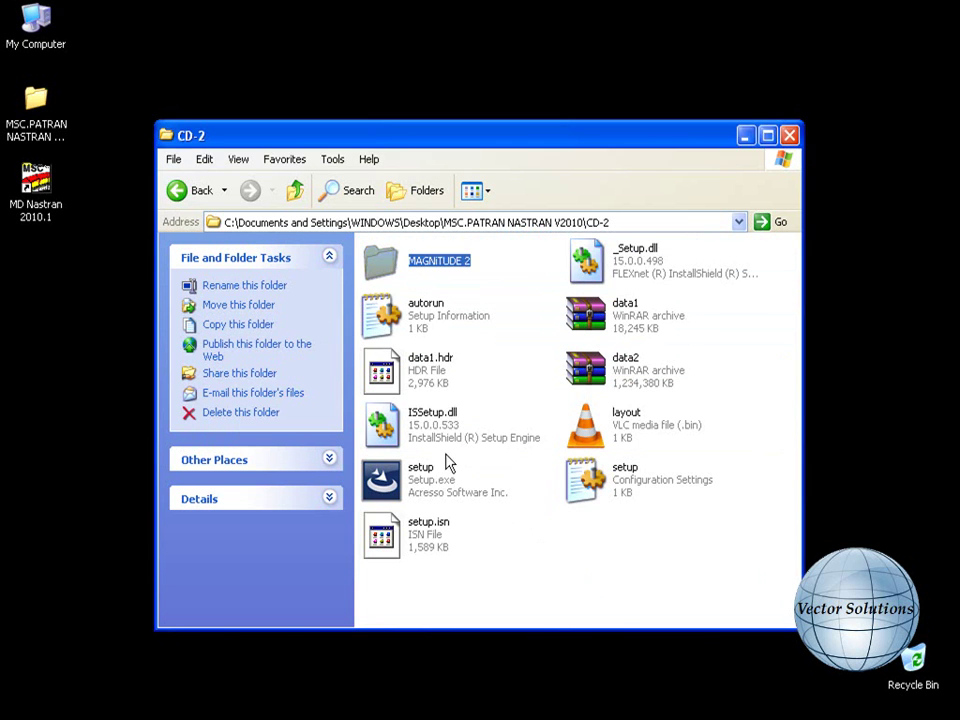
Launch the Patran 2010 setup from CD-2 and accept the default customer information for all users
{"action": "double_click", "coordinate": [425, 497]}
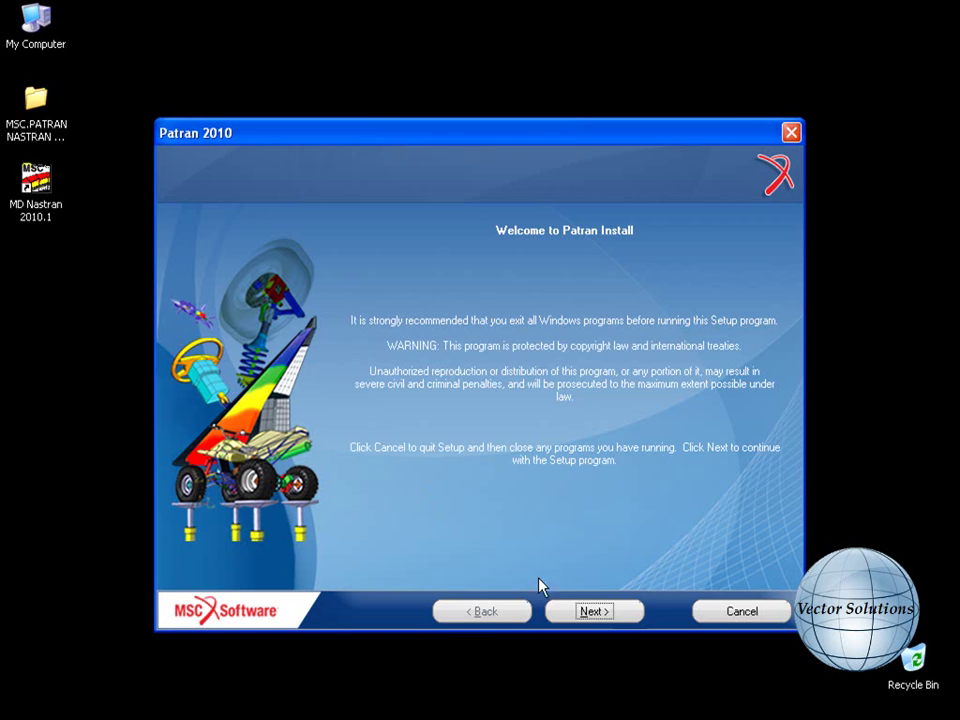
{"action": "left_click", "coordinate": [590, 611]}
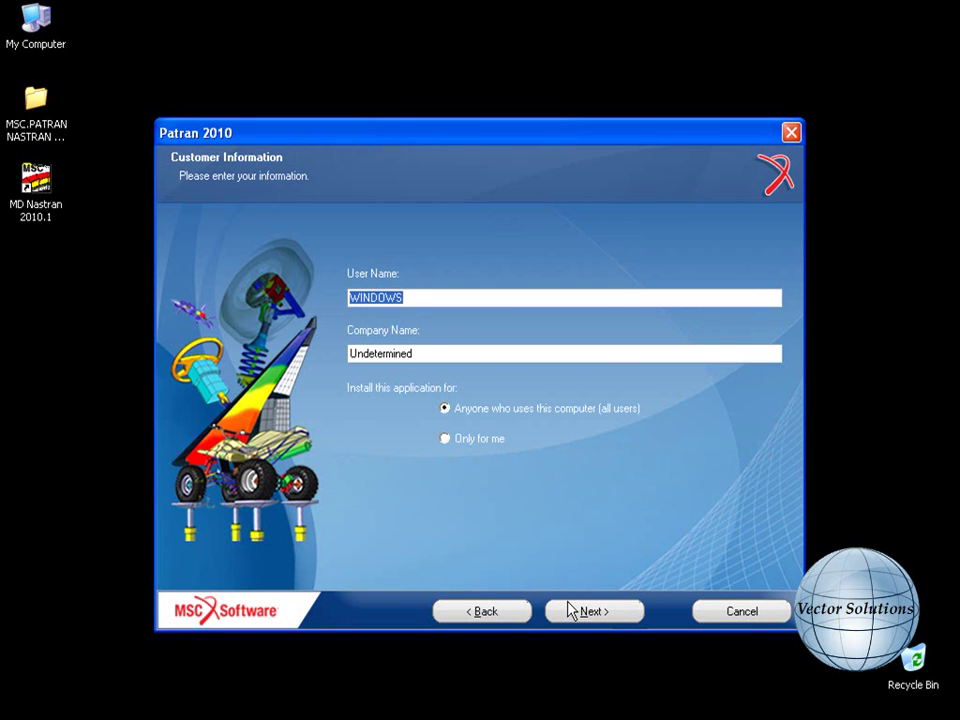
{"action": "left_click", "coordinate": [572, 611]}
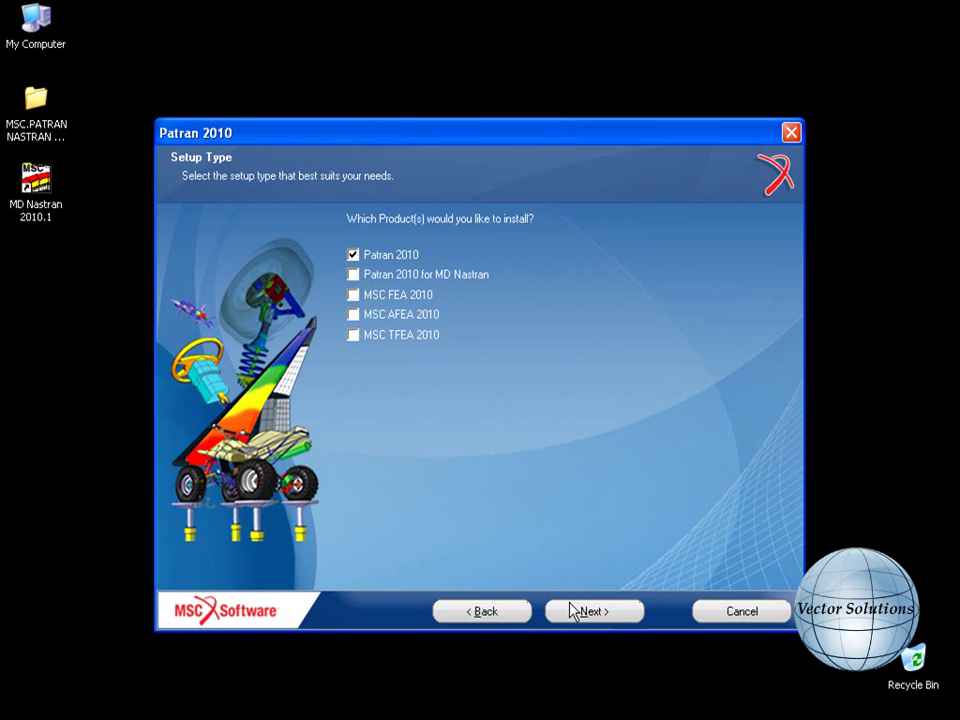
Add MSC FEA 2010, MSC AFEA 2010, MSC TFEA 2010 and Patran 2010 for MD Nastran to the products being installed
{"action": "left_click", "coordinate": [353, 295]}
{"action": "left_click", "coordinate": [353, 315]}
{"action": "left_click", "coordinate": [353, 335]}
{"action": "left_click", "coordinate": [617, 620]}
{"action": "left_click", "coordinate": [617, 620]}
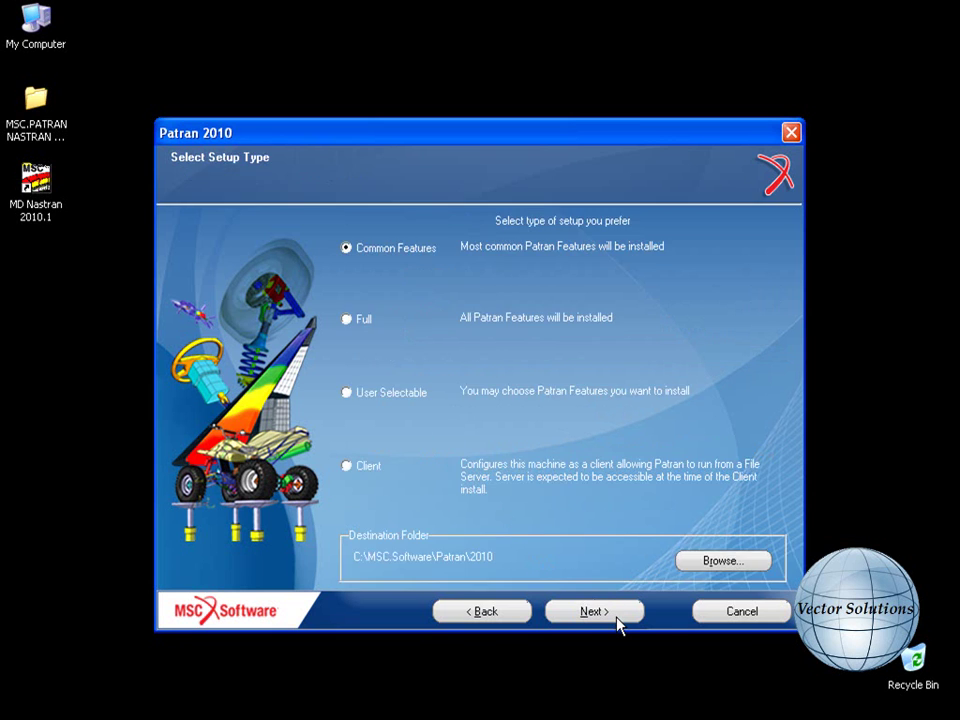
Install Patran with Common Features into C:\MSC.Software\Patran\2010, keeping startup directory C:\WINDOWS\temp and leaving the license field blank
{"action": "left_click", "coordinate": [617, 620]}
{"action": "left_click", "coordinate": [617, 620]}
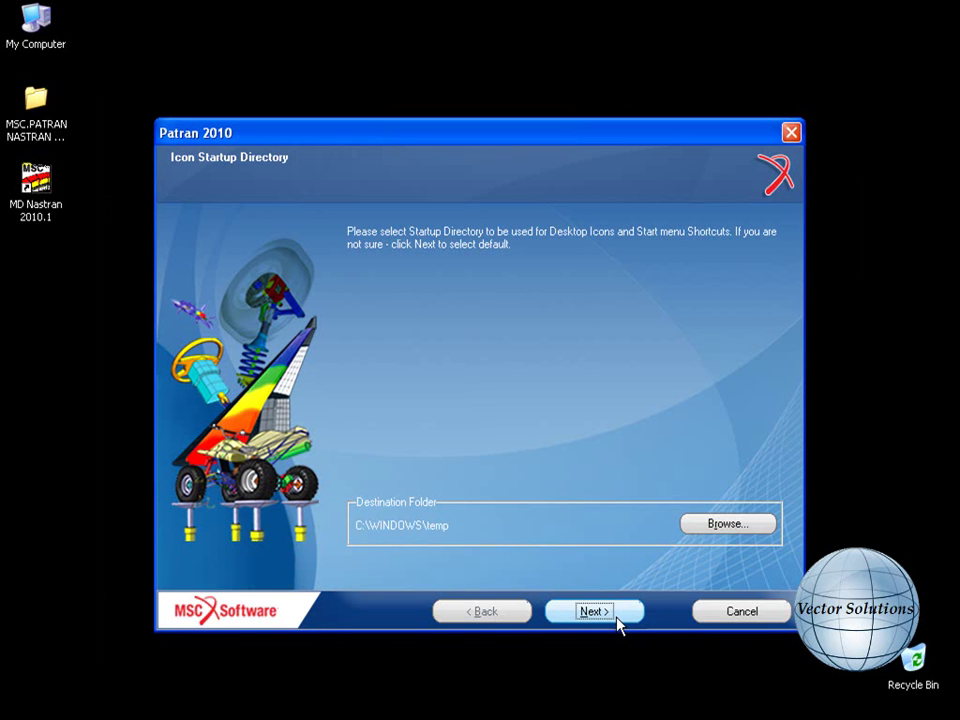
{"action": "left_click", "coordinate": [617, 618]}
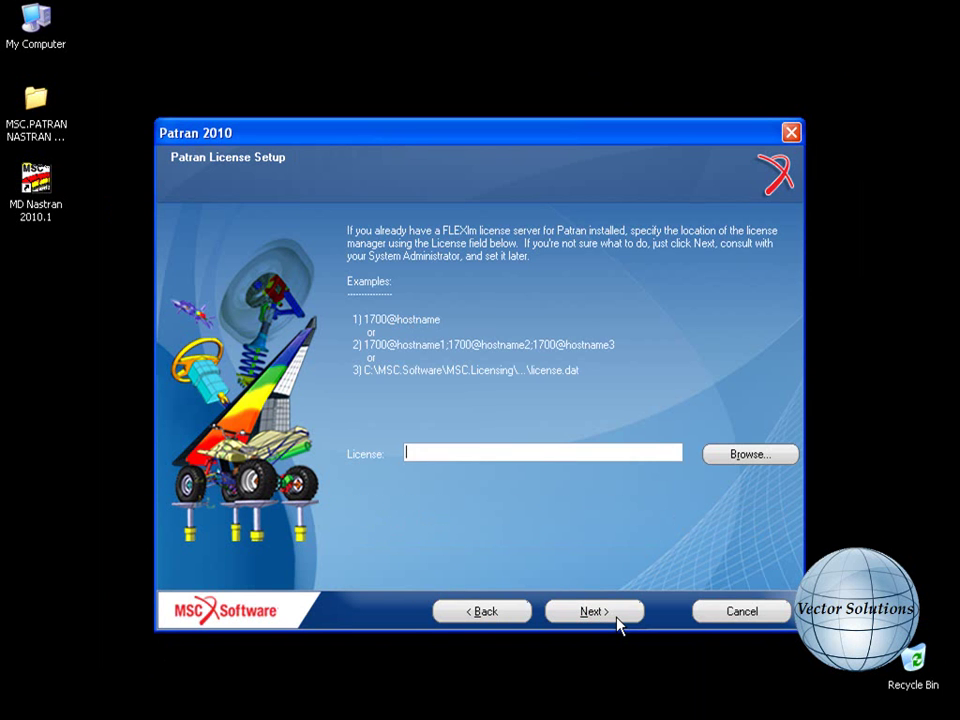
{"action": "left_click", "coordinate": [616, 616]}
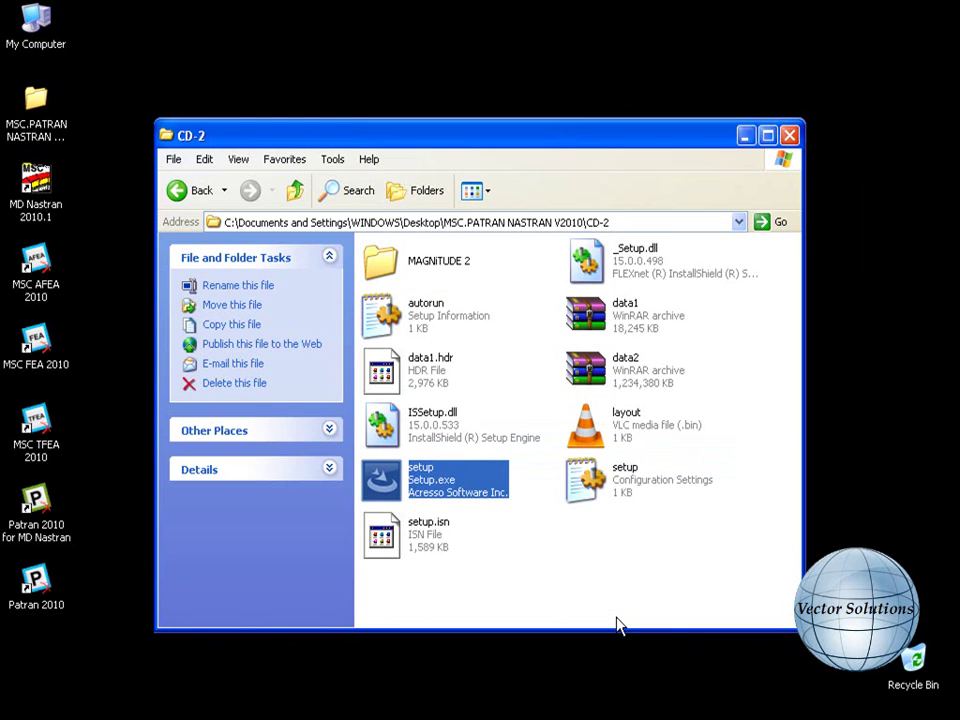
Paste the copied MAGNiTUDE 2 folder into C:\MSC.Software\MD_Nastran
{"action": "left_click", "coordinate": [737, 223]}
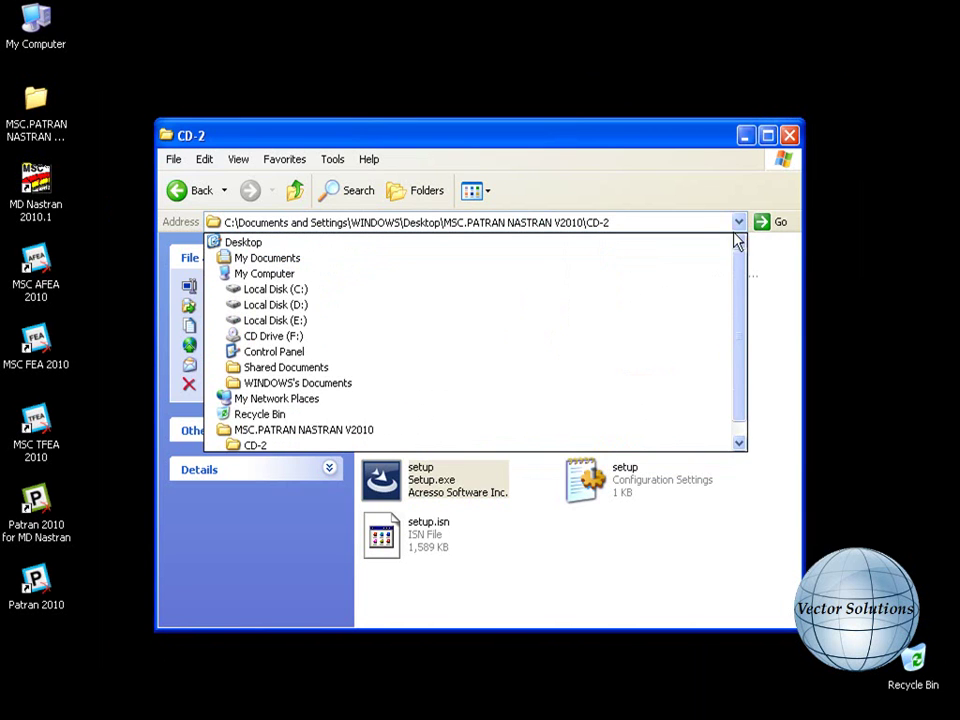
{"action": "left_click", "coordinate": [712, 290]}
{"action": "double_click", "coordinate": [648, 318]}
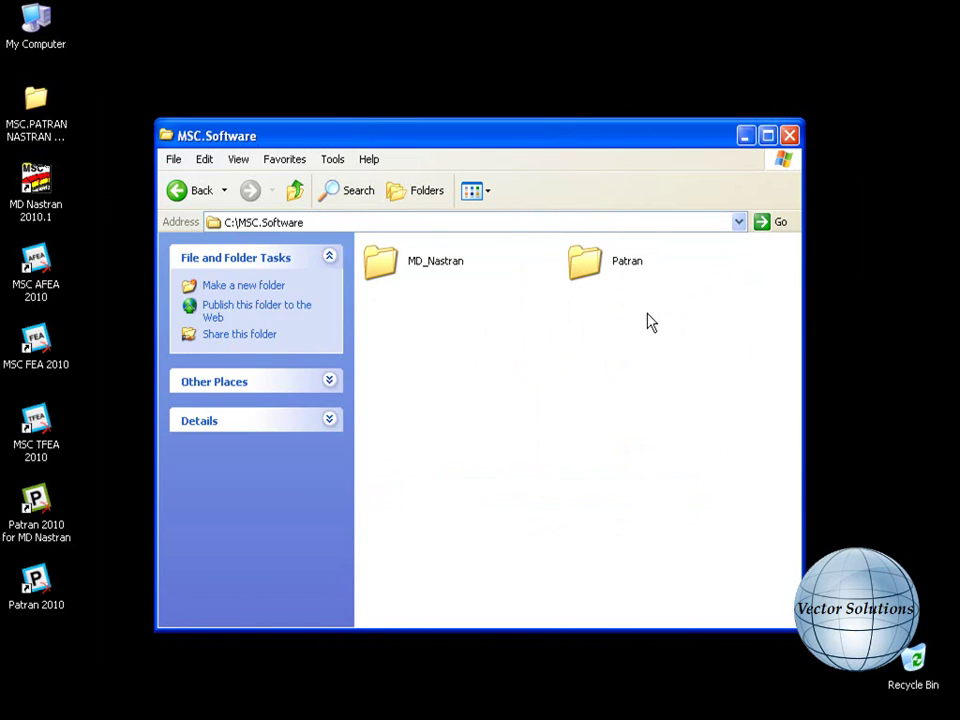
{"action": "double_click", "coordinate": [450, 261]}
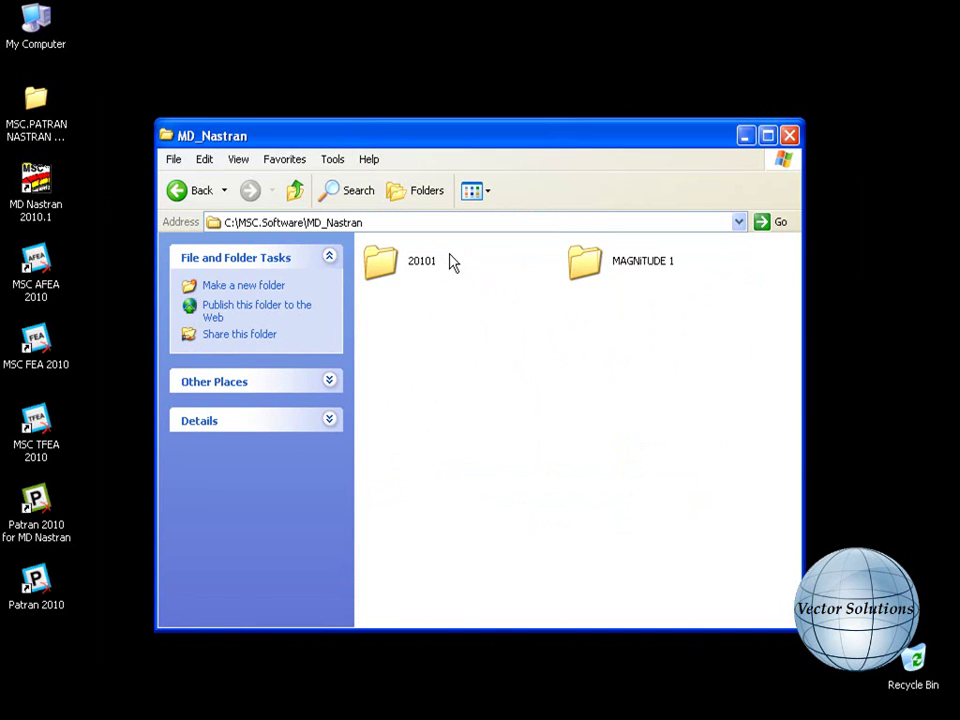
{"action": "right_click", "coordinate": [484, 285]}
{"action": "left_click", "coordinate": [499, 386]}
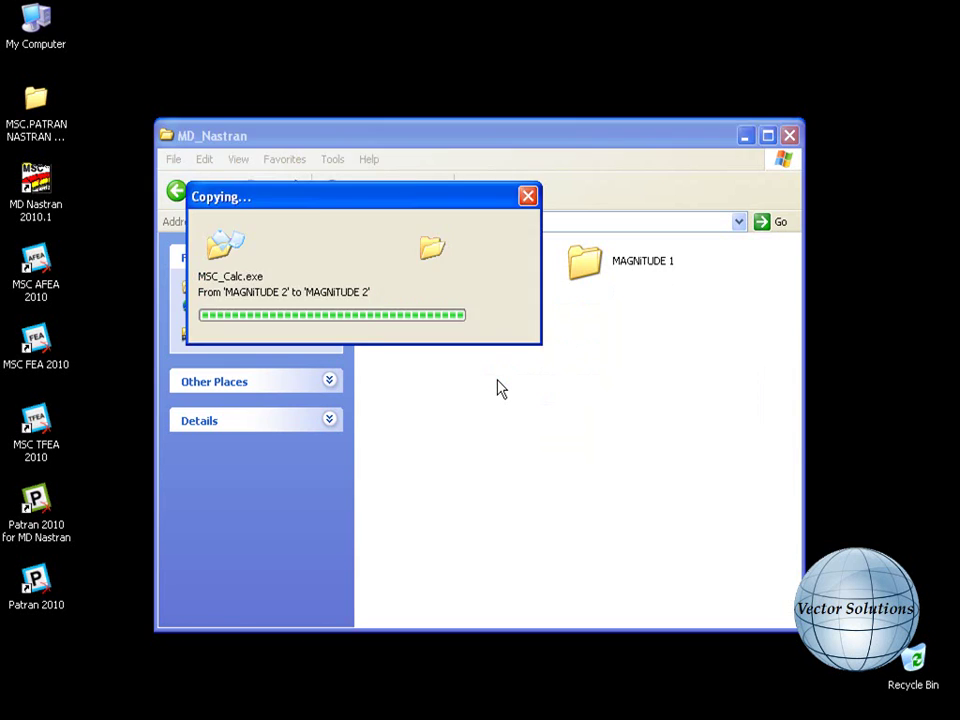
Run MSC_Calc from the pasted MAGNiTUDE 2 folder, answer Y for a current-host license, and close the console and folder windows
{"action": "double_click", "coordinate": [630, 272]}
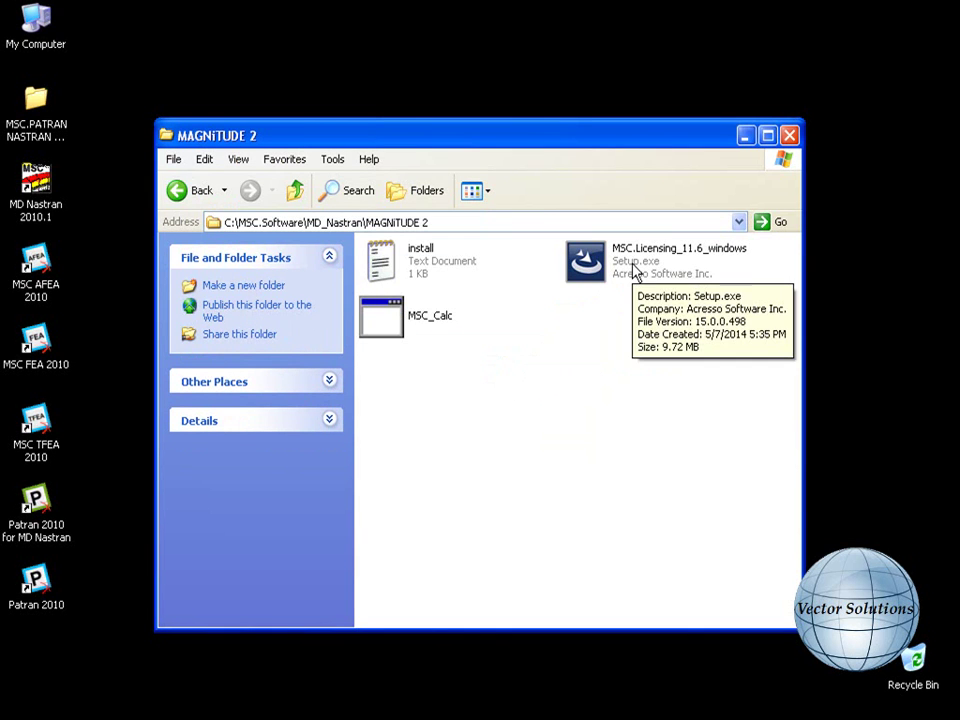
{"action": "double_click", "coordinate": [418, 330]}
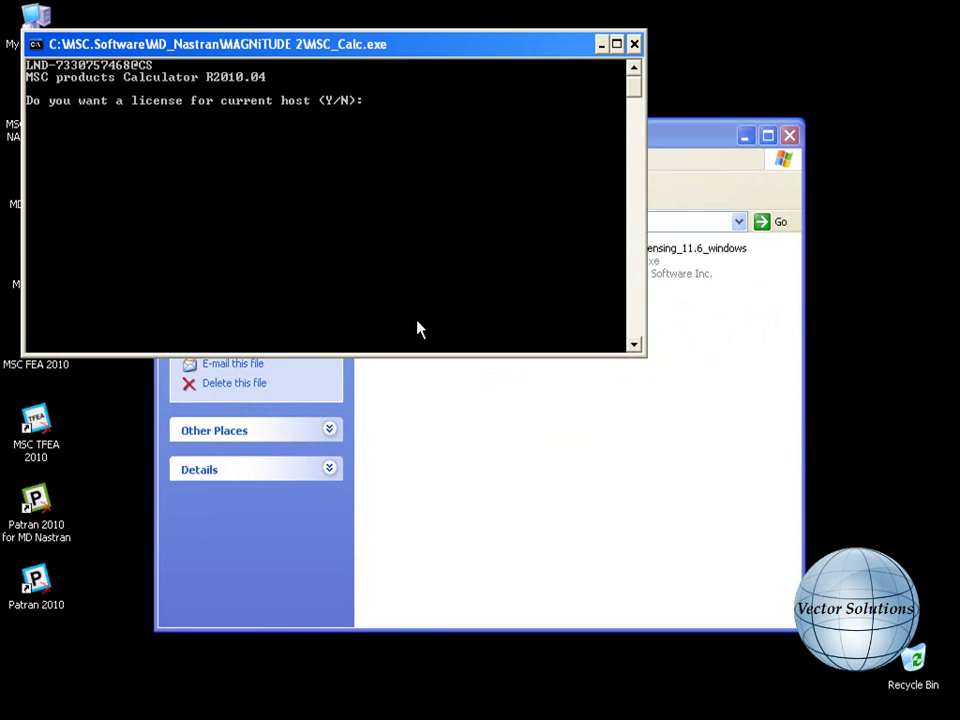
{"action": "type", "text": "Y"}
{"action": "key", "text": "Return"}
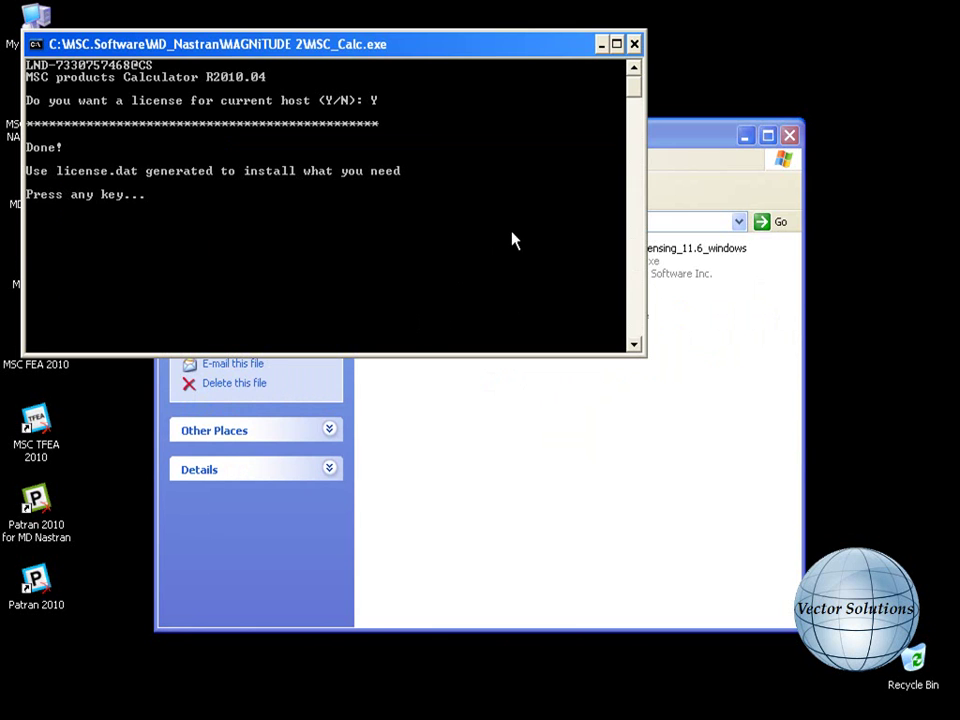
{"action": "left_click", "coordinate": [636, 46]}
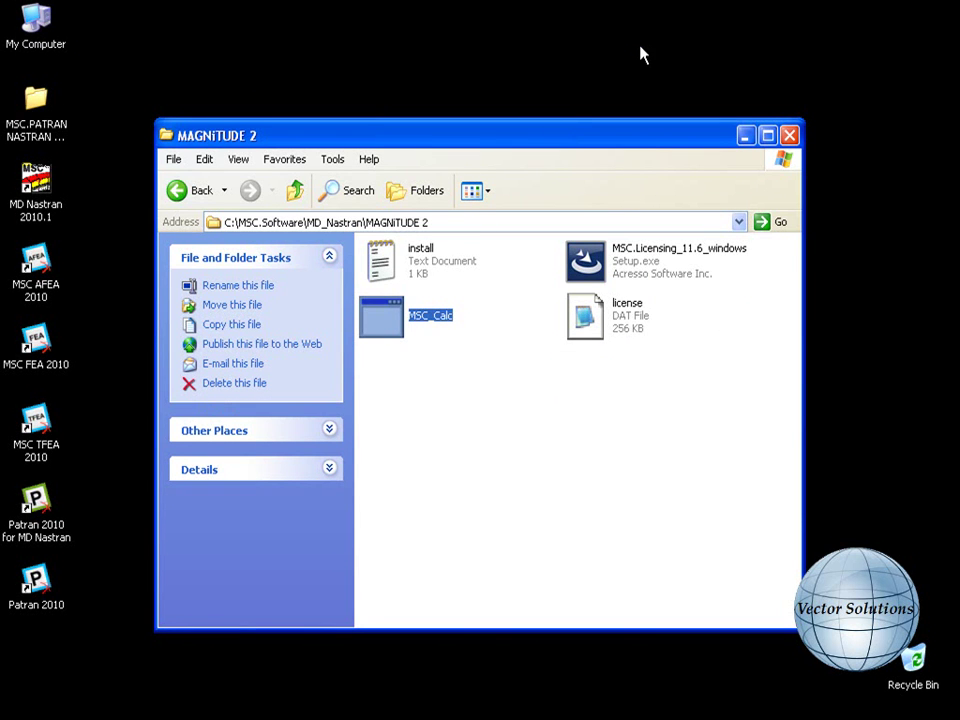
{"action": "left_click", "coordinate": [790, 135]}
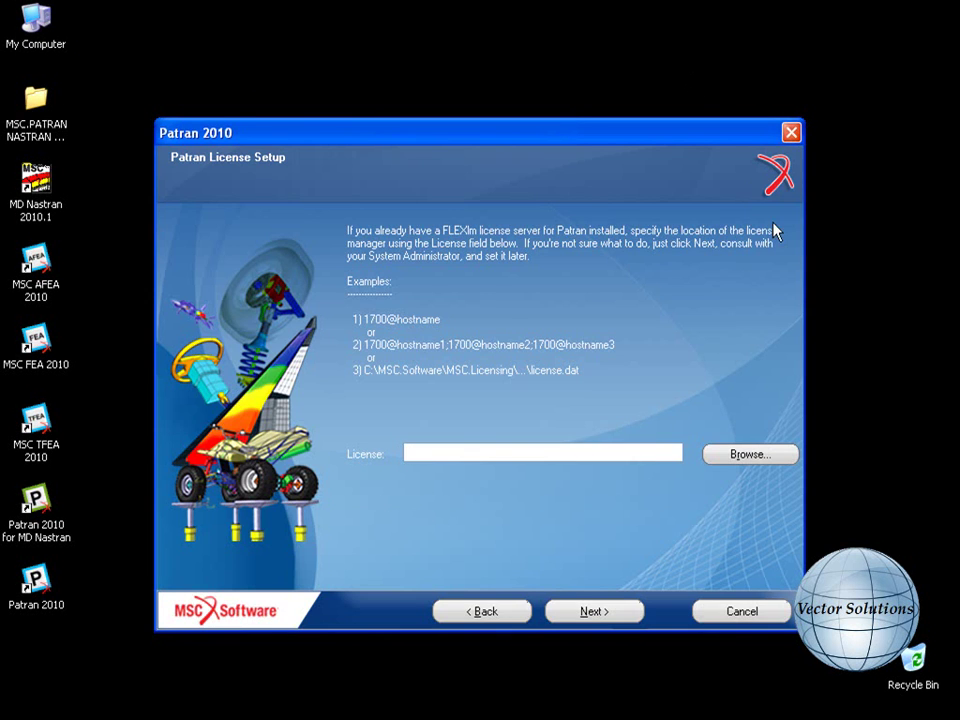
Set Patran's license to C:\MSC.Software\MD_Nastran\MAGNiTUDE 2\license.dat and agree to use it anyway
{"action": "left_click", "coordinate": [752, 455]}
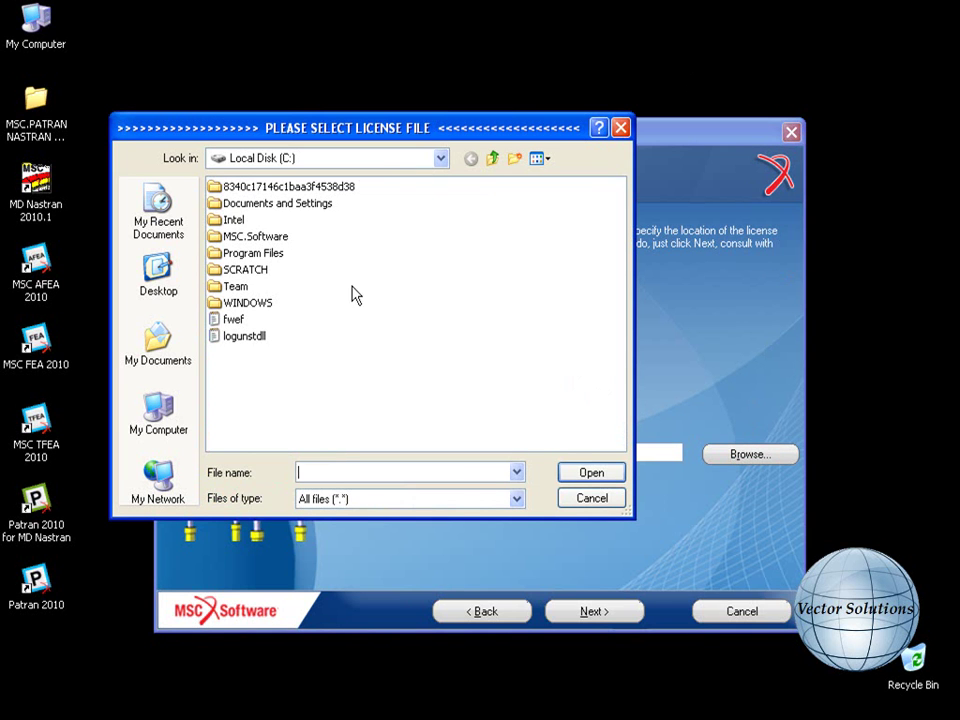
{"action": "double_click", "coordinate": [254, 238]}
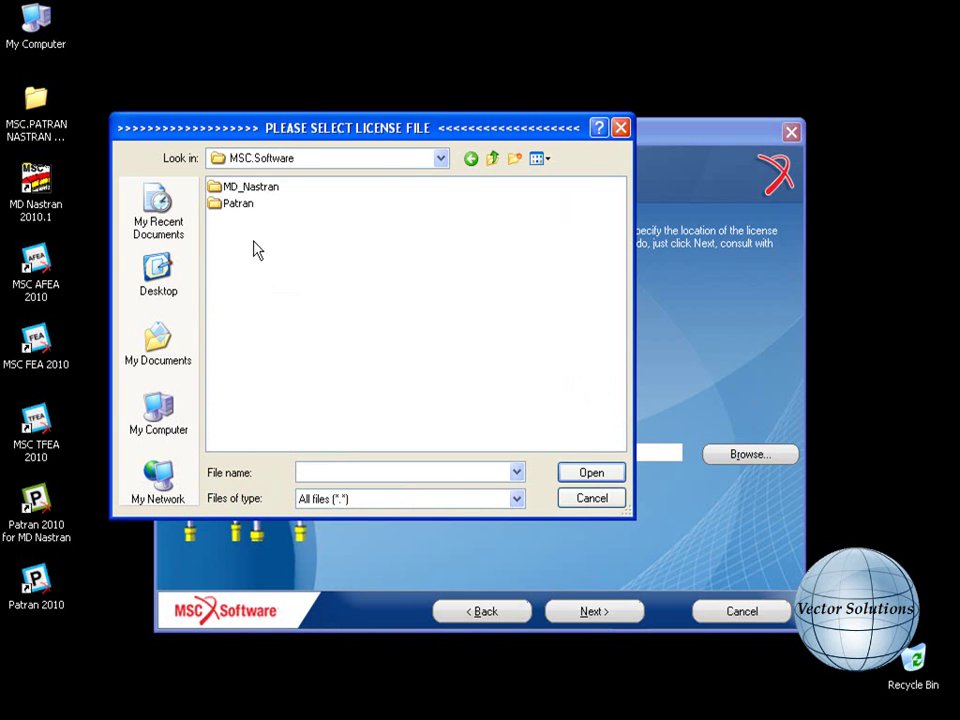
{"action": "double_click", "coordinate": [240, 188]}
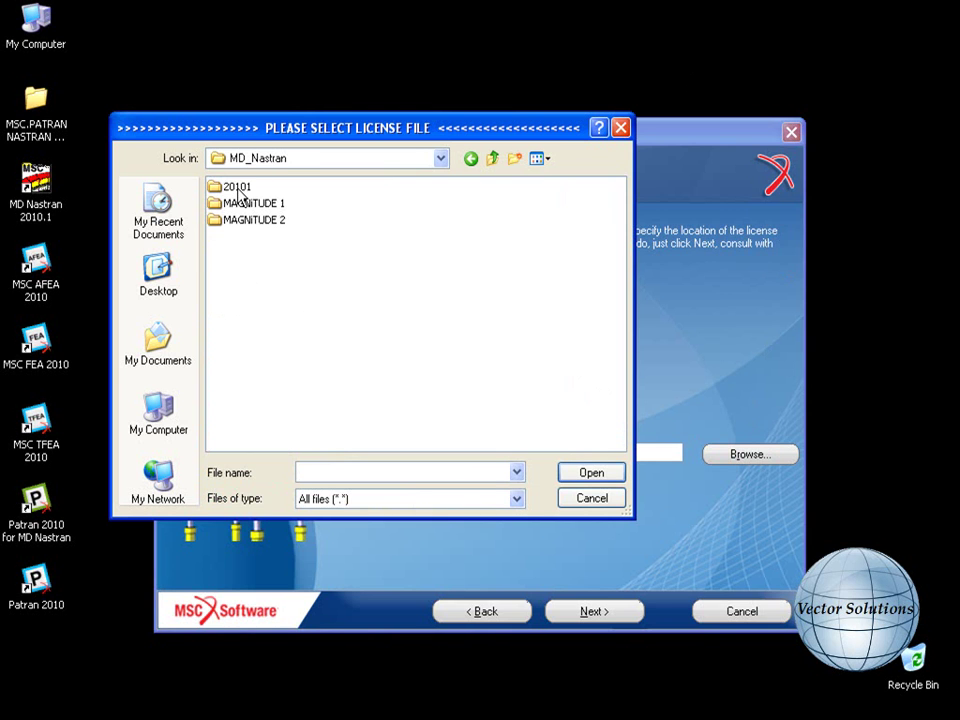
{"action": "double_click", "coordinate": [245, 219]}
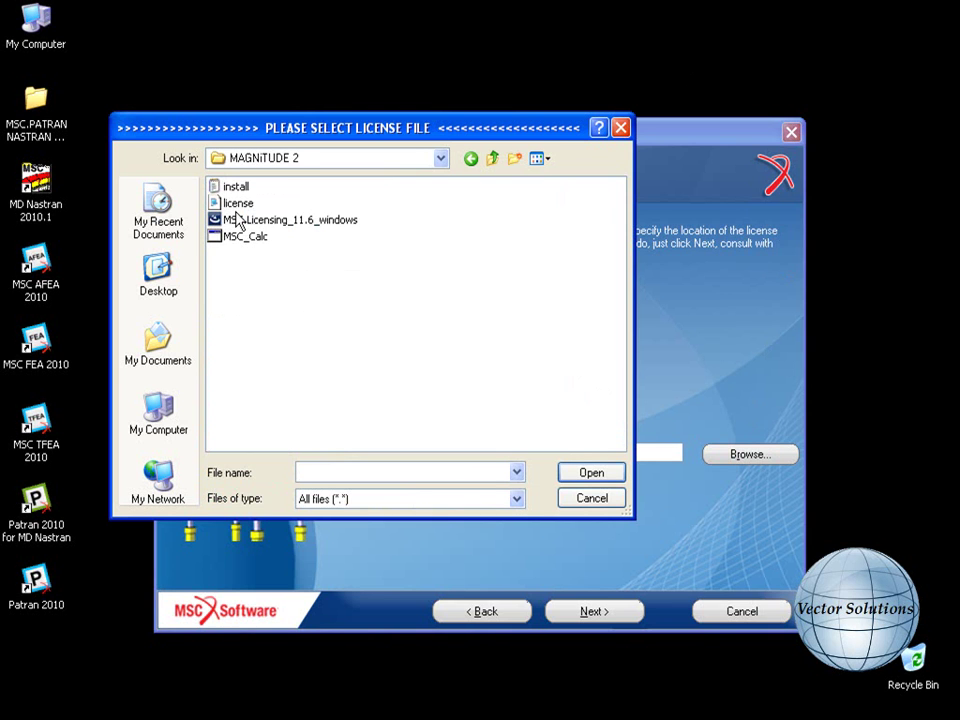
{"action": "left_click", "coordinate": [238, 205]}
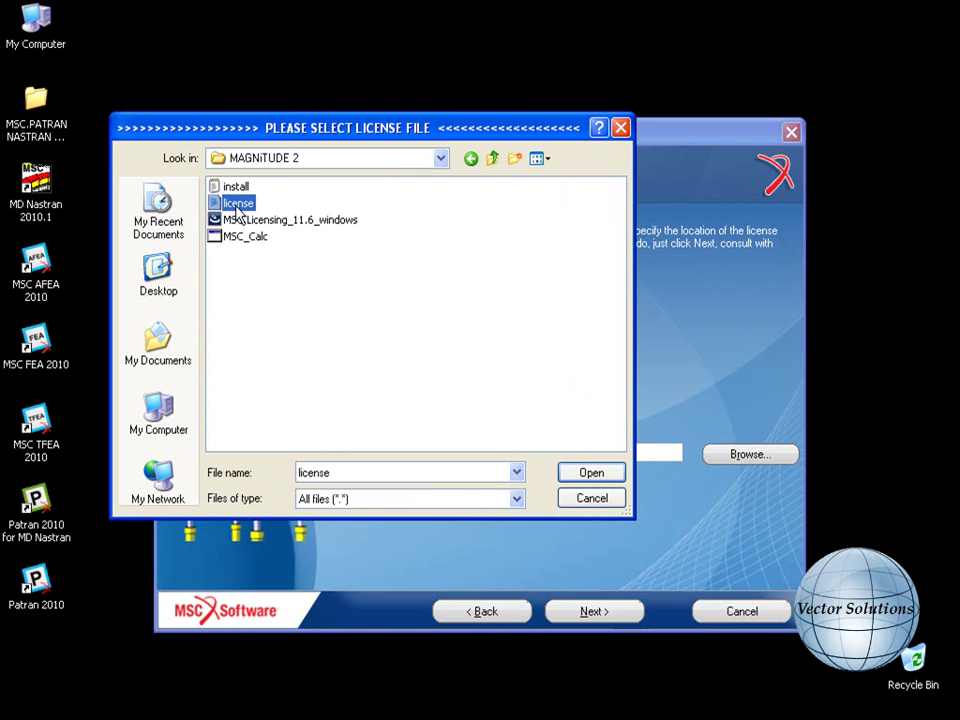
{"action": "left_click", "coordinate": [588, 472]}
{"action": "left_click", "coordinate": [622, 612]}
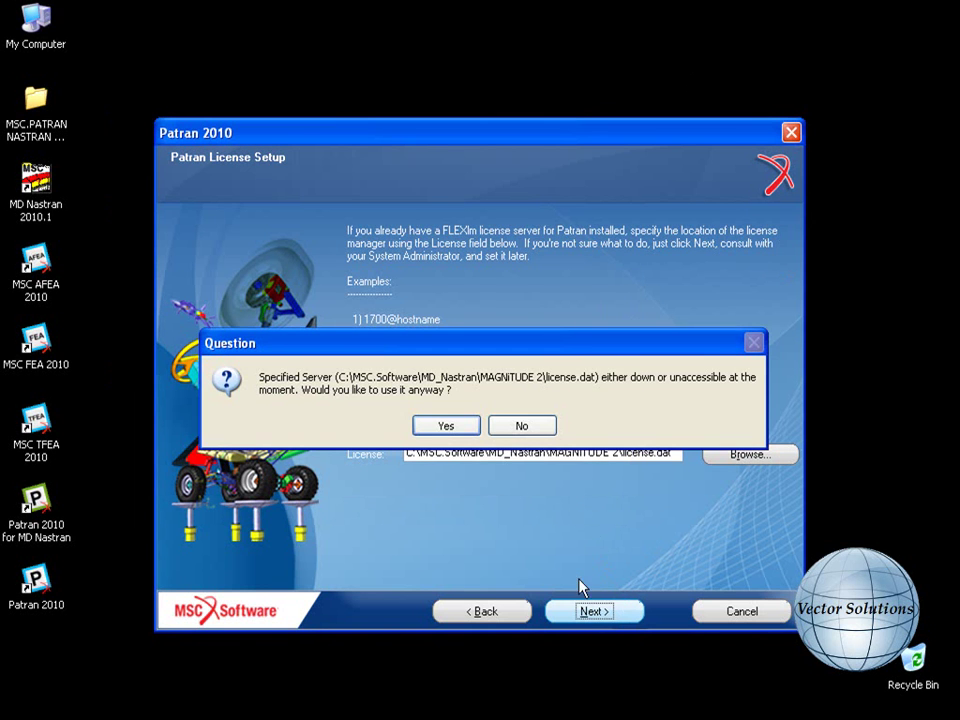
{"action": "left_click", "coordinate": [424, 426]}
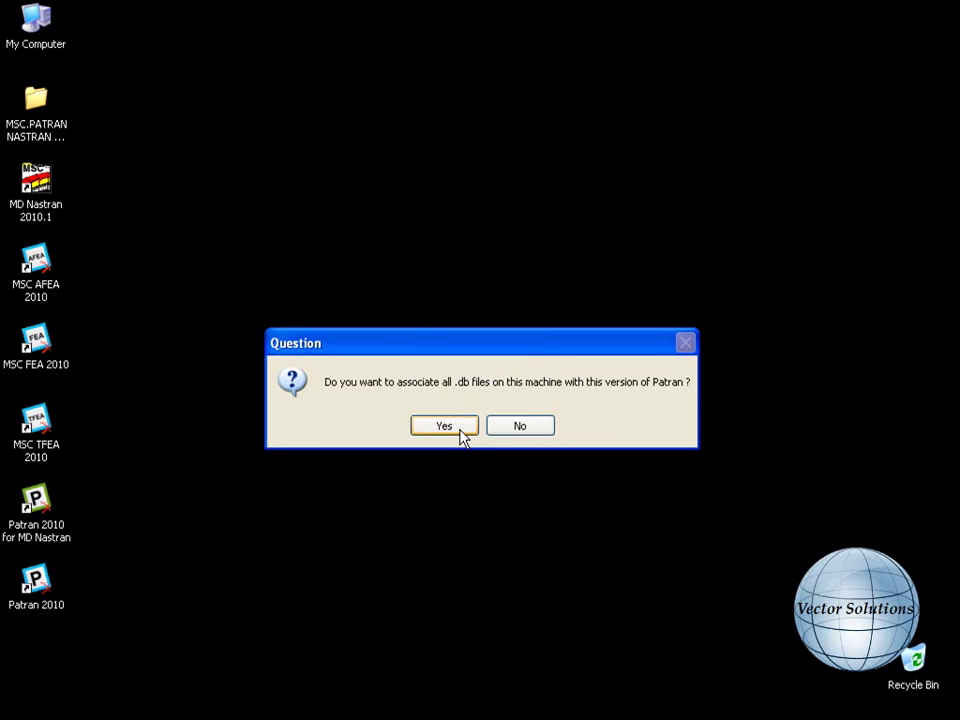
Associate all .db files with this Patran version and accept SimManager client settings http, localhost, port 8080 and context SimManager
{"action": "left_click", "coordinate": [460, 431]}
{"action": "left_click", "coordinate": [460, 430]}
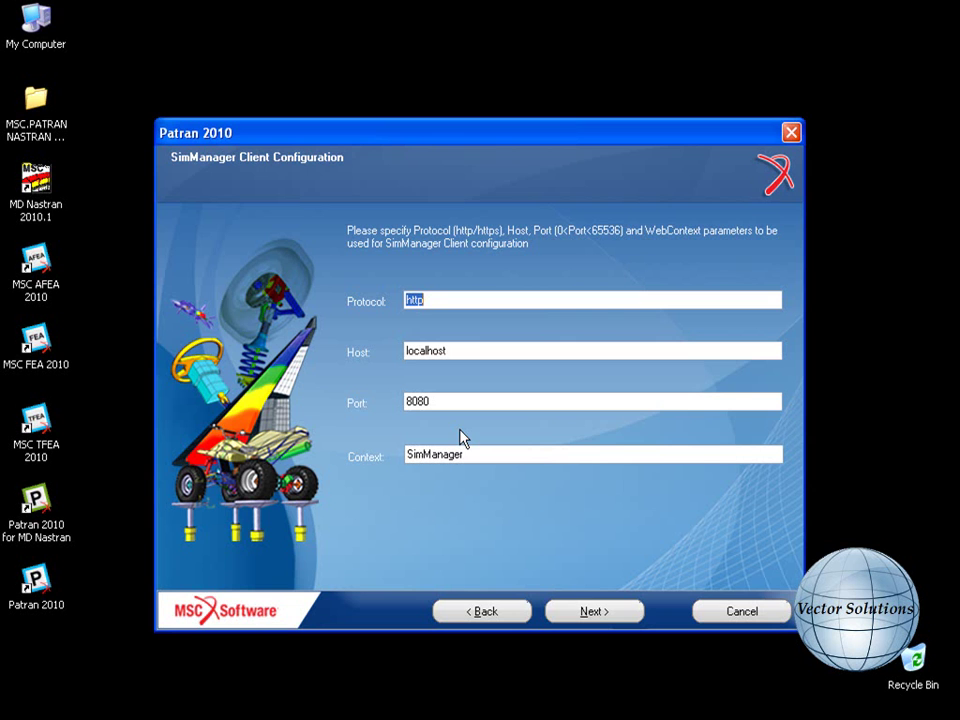
{"action": "left_click", "coordinate": [608, 618]}
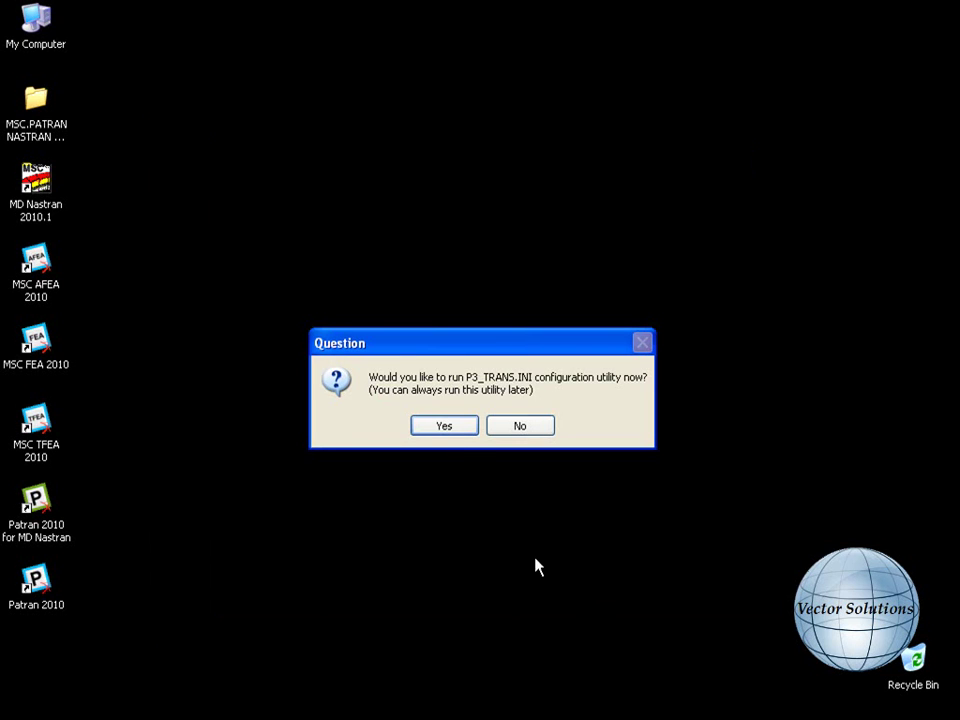
Run the P3_TRANS.INI configuration utility, close it without configuring a solver, and finish the Patran setup without viewing the README
{"action": "left_click", "coordinate": [445, 430]}
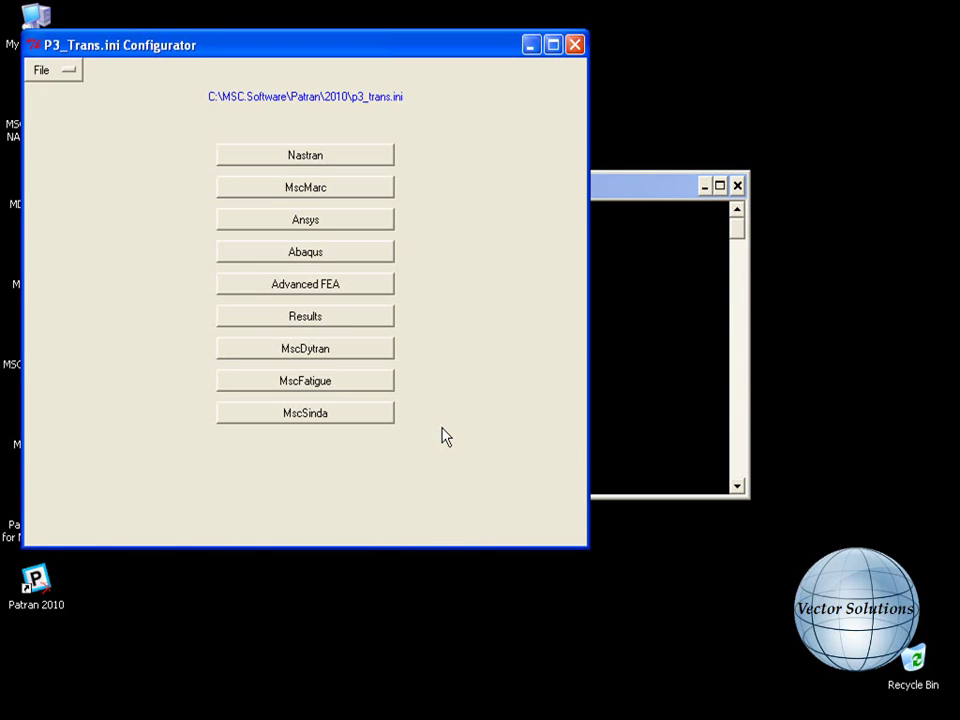
{"action": "left_click", "coordinate": [57, 72]}
{"action": "left_click", "coordinate": [57, 103]}
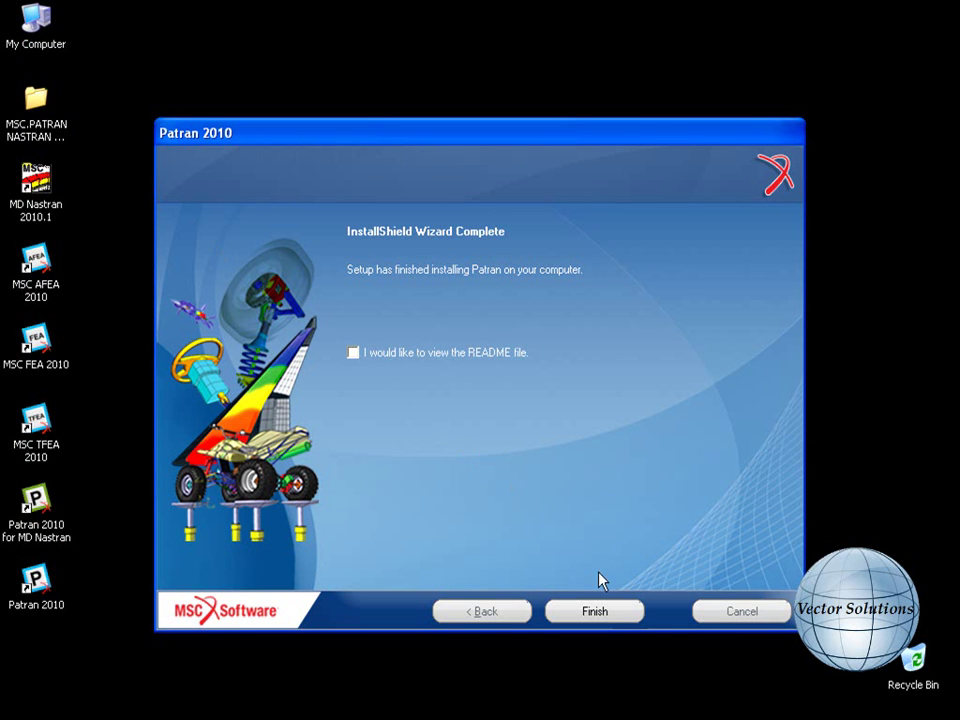
{"action": "left_click", "coordinate": [636, 613]}
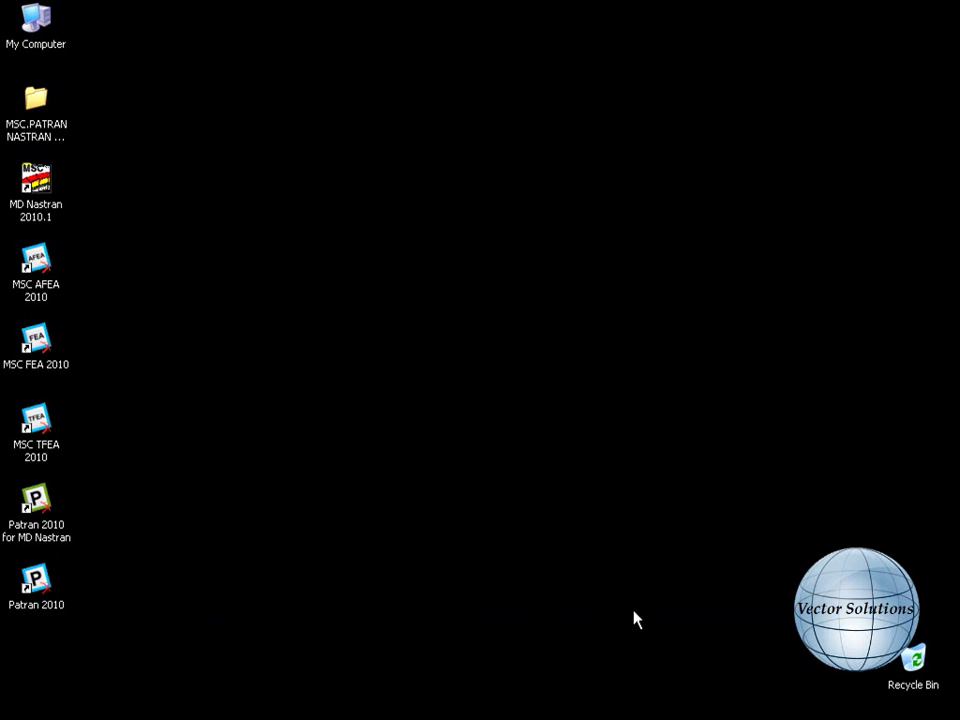
Launch MSC.Licensing_11.6_windows from CD-2\MAGNiTUDE 2, agree to the server installation, and proceed through the setup with its default settings
{"action": "double_click", "coordinate": [32, 104]}
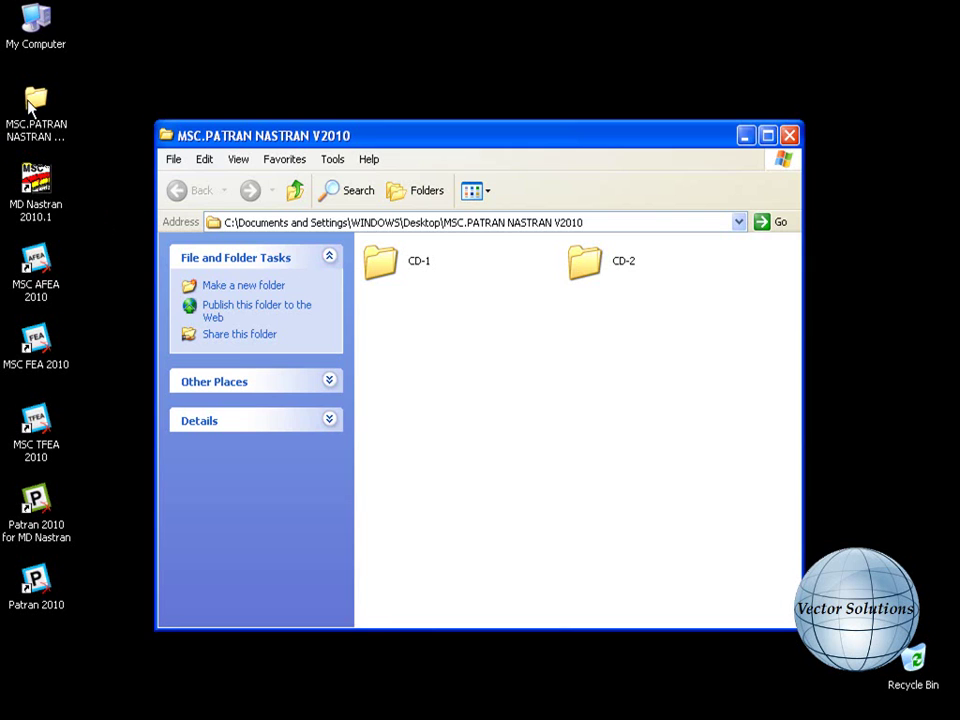
{"action": "double_click", "coordinate": [571, 276]}
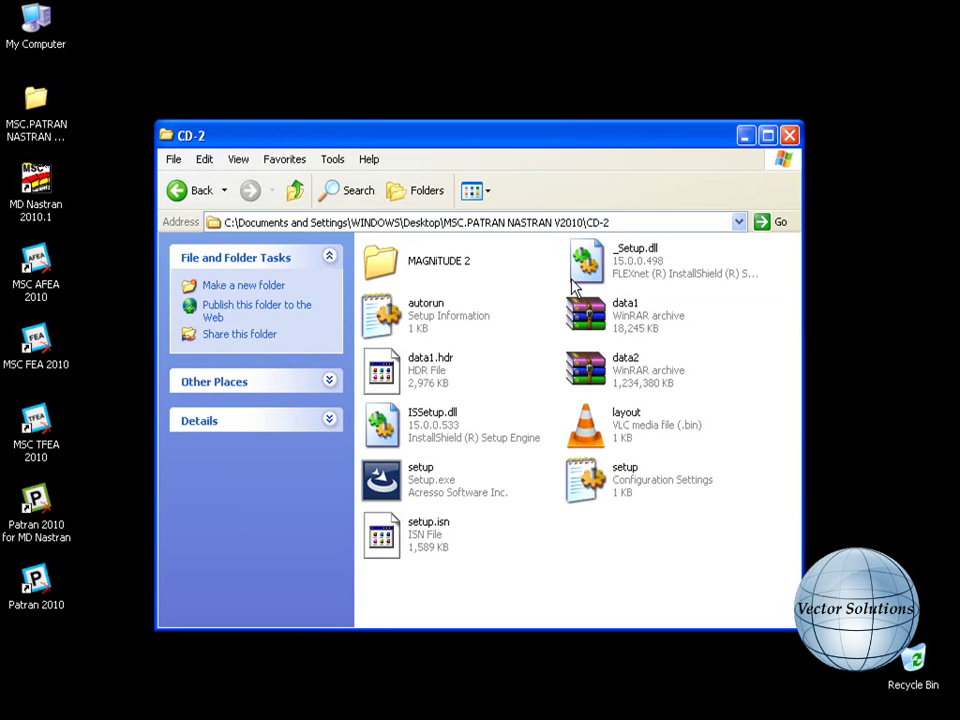
{"action": "double_click", "coordinate": [460, 260]}
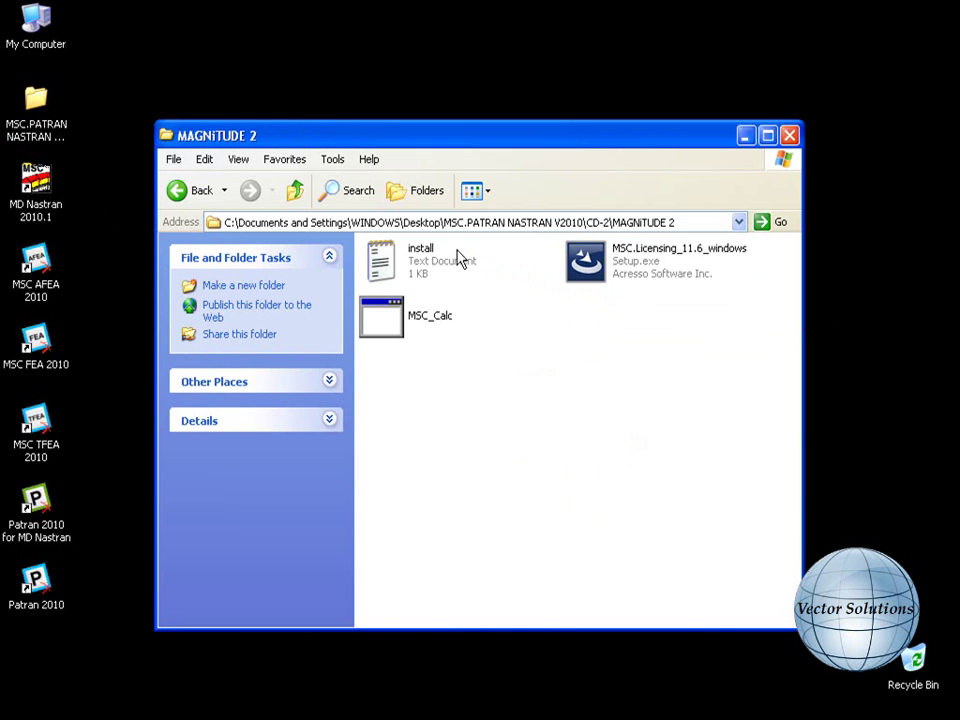
{"action": "double_click", "coordinate": [586, 268]}
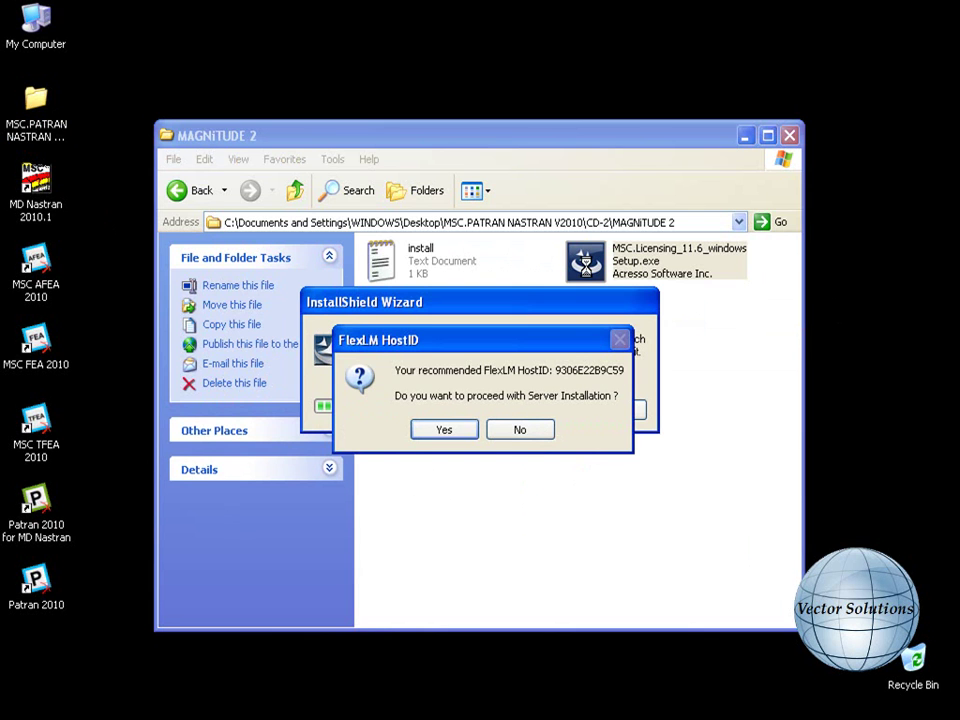
{"action": "left_click", "coordinate": [463, 430]}
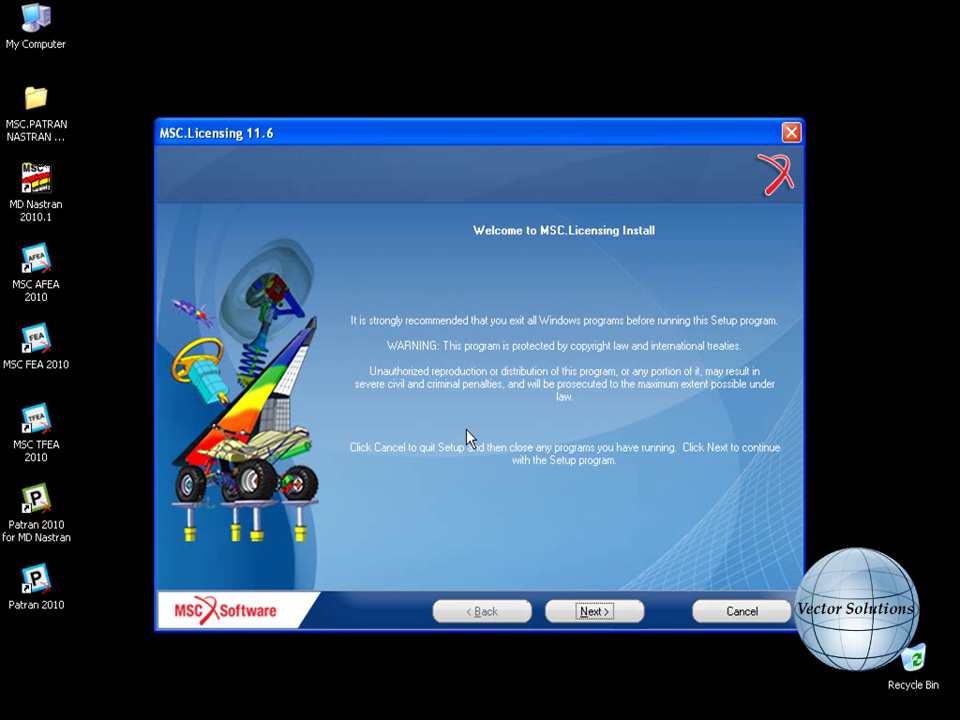
{"action": "left_click", "coordinate": [594, 612]}
{"action": "left_click", "coordinate": [594, 612]}
{"action": "left_click", "coordinate": [596, 612]}
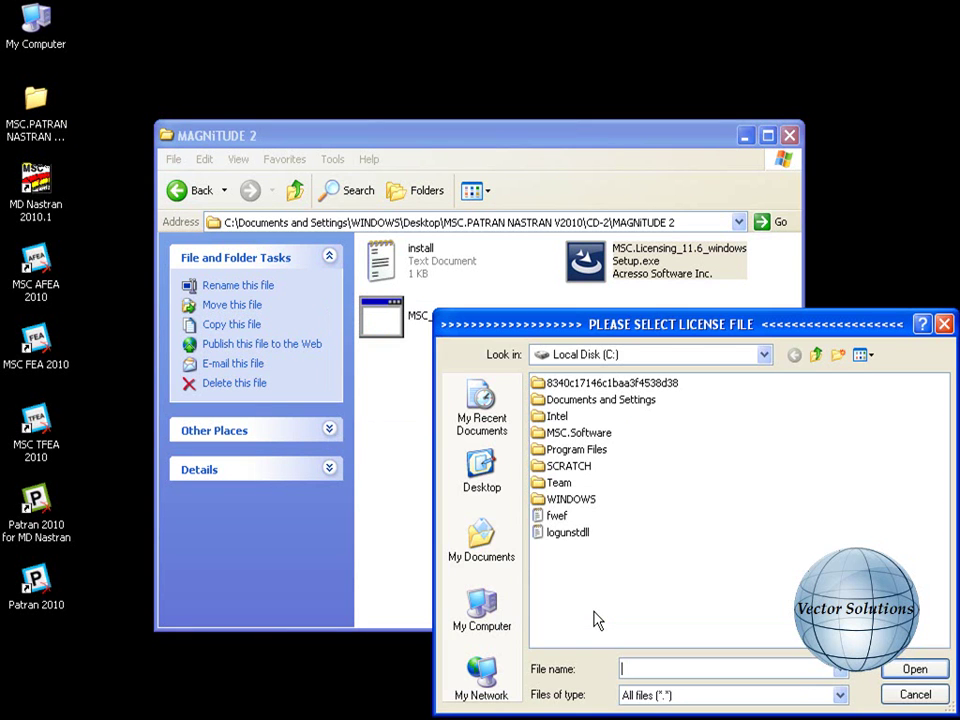
Select the license file in C:\MSC.Software\MD_Nastran\MAGNiTUDE 2 for MSC.Licensing and accept the prompts that follow
{"action": "double_click", "coordinate": [560, 432]}
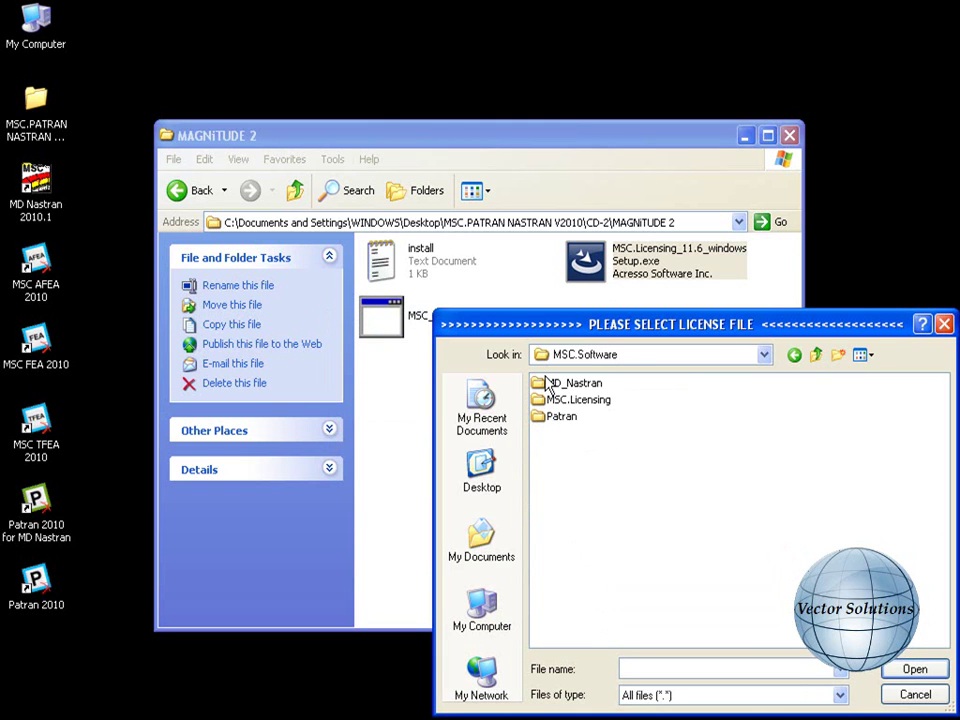
{"action": "double_click", "coordinate": [548, 386]}
{"action": "double_click", "coordinate": [541, 415]}
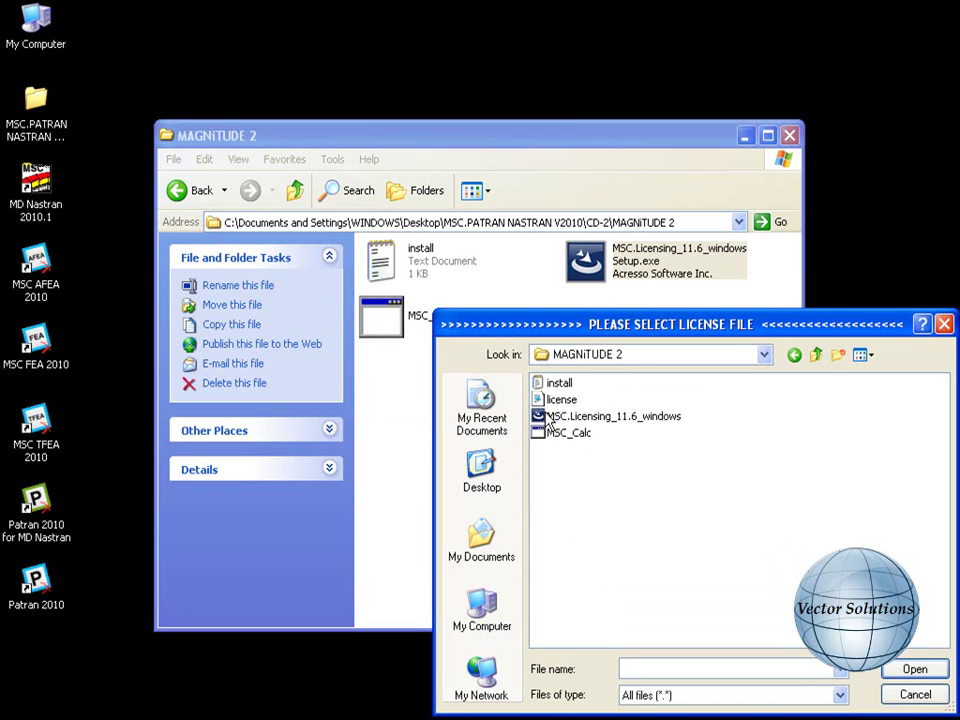
{"action": "left_click", "coordinate": [552, 400]}
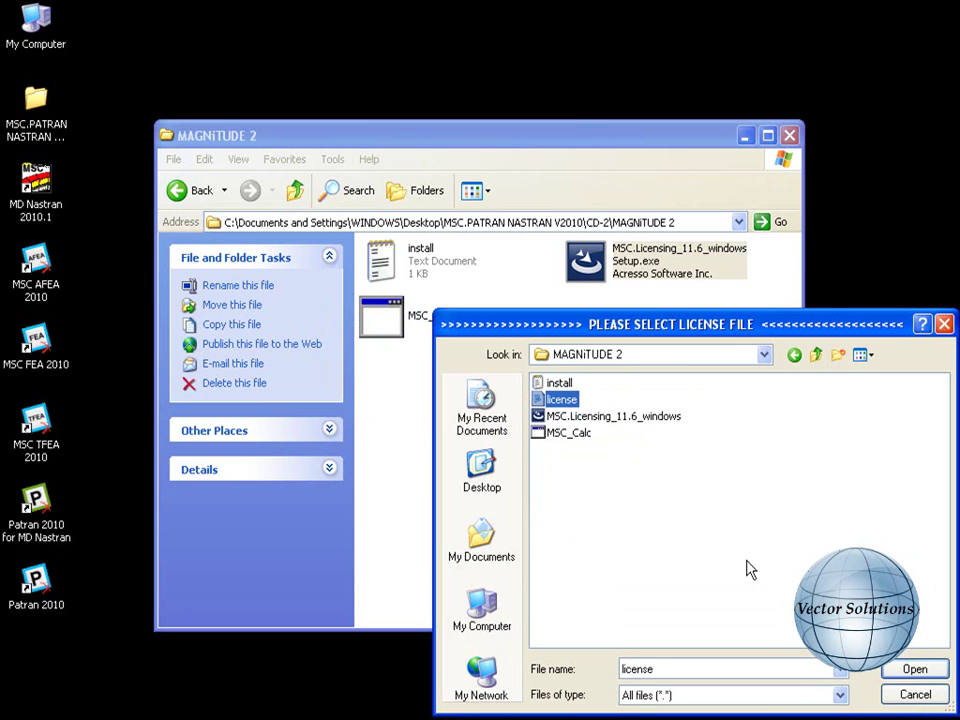
{"action": "left_click", "coordinate": [932, 671]}
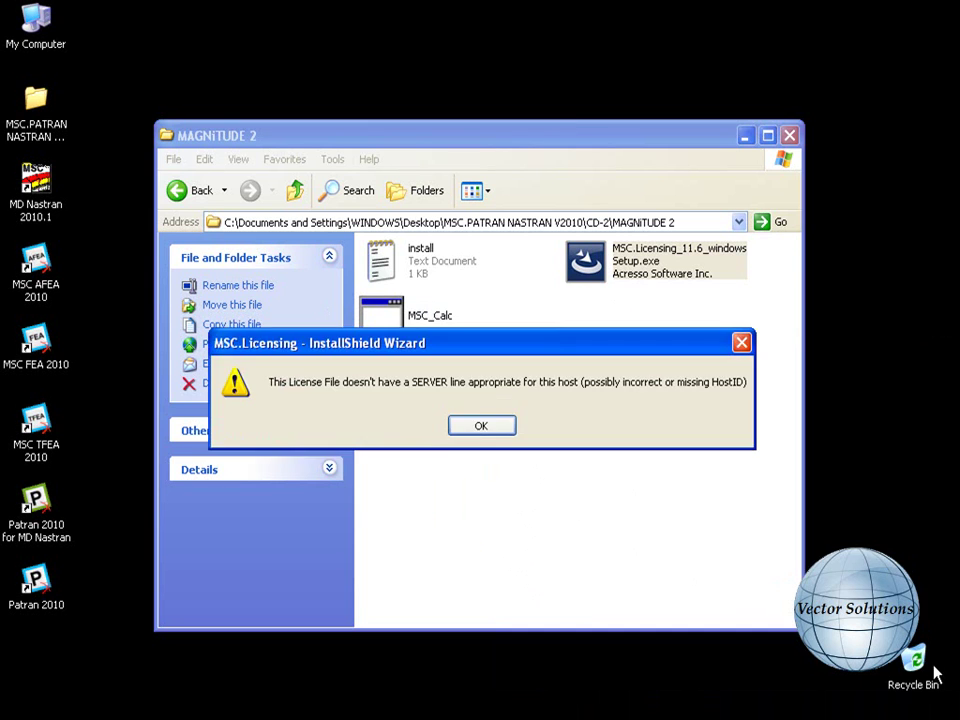
{"action": "left_click", "coordinate": [474, 425]}
{"action": "left_click", "coordinate": [444, 426]}
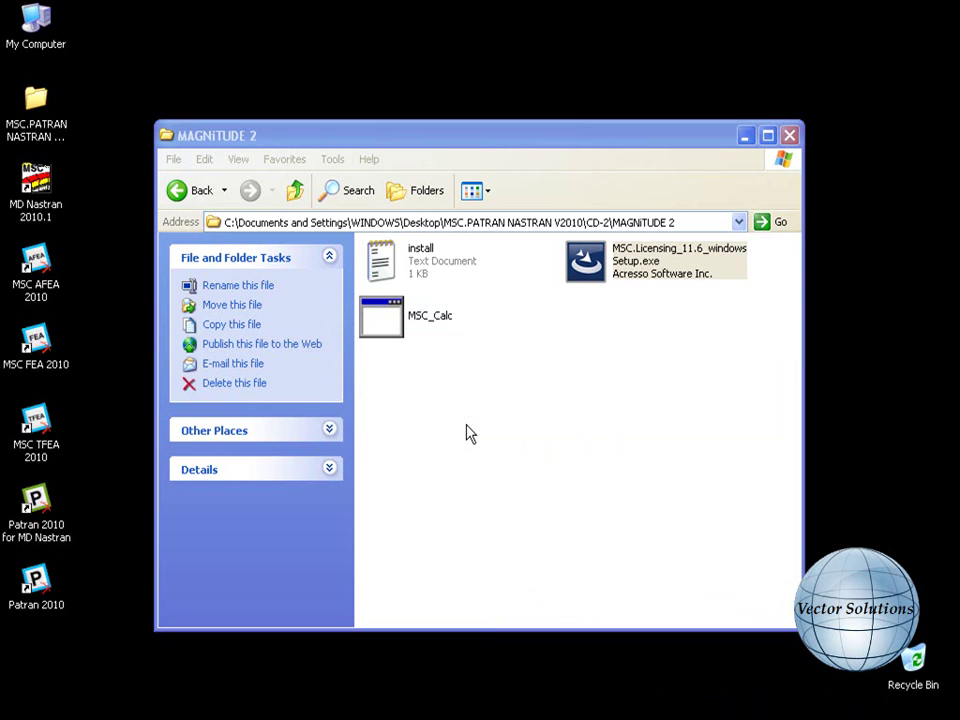
{"action": "left_click", "coordinate": [470, 429]}
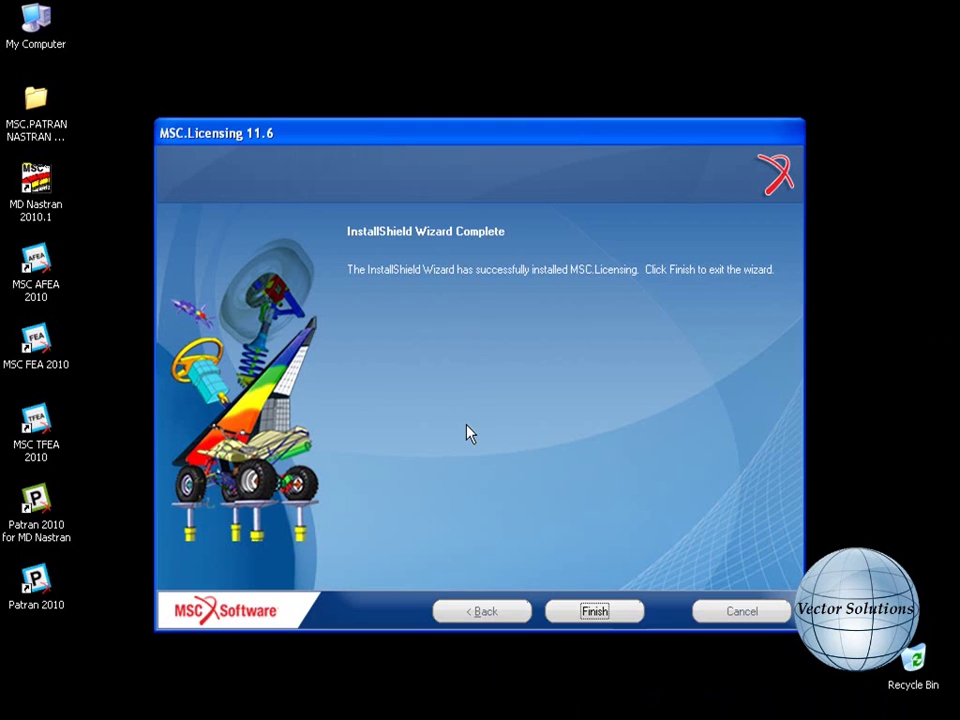
Finish the MSC.Licensing 11.6 setup and close the MAGNiTUDE 2 folder window
{"action": "left_click", "coordinate": [608, 612]}
{"action": "left_click", "coordinate": [632, 590]}
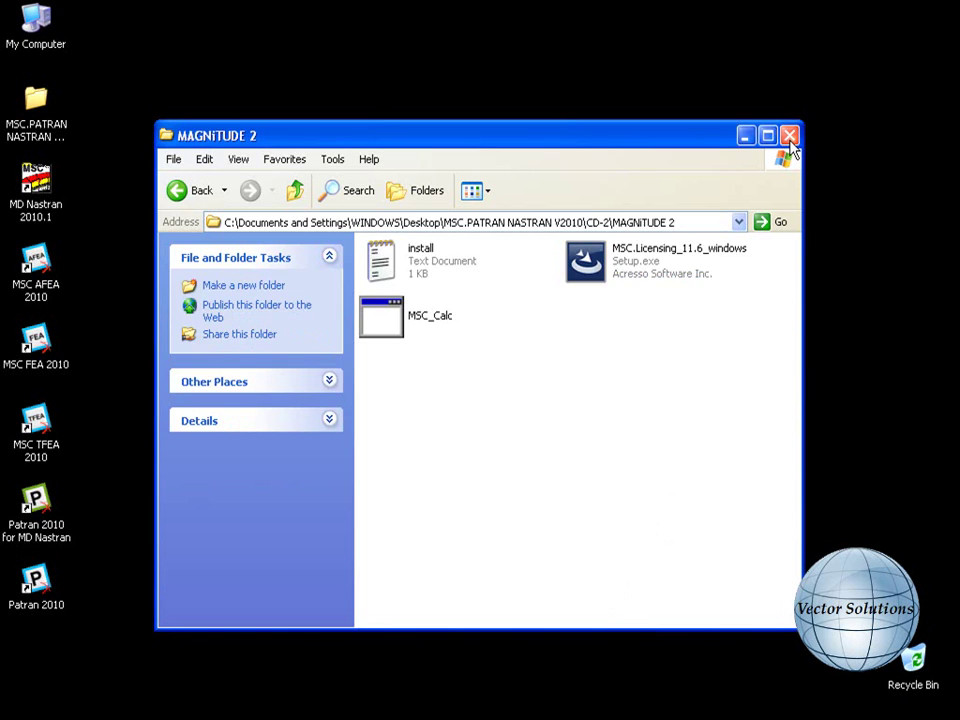
{"action": "left_click", "coordinate": [789, 140]}
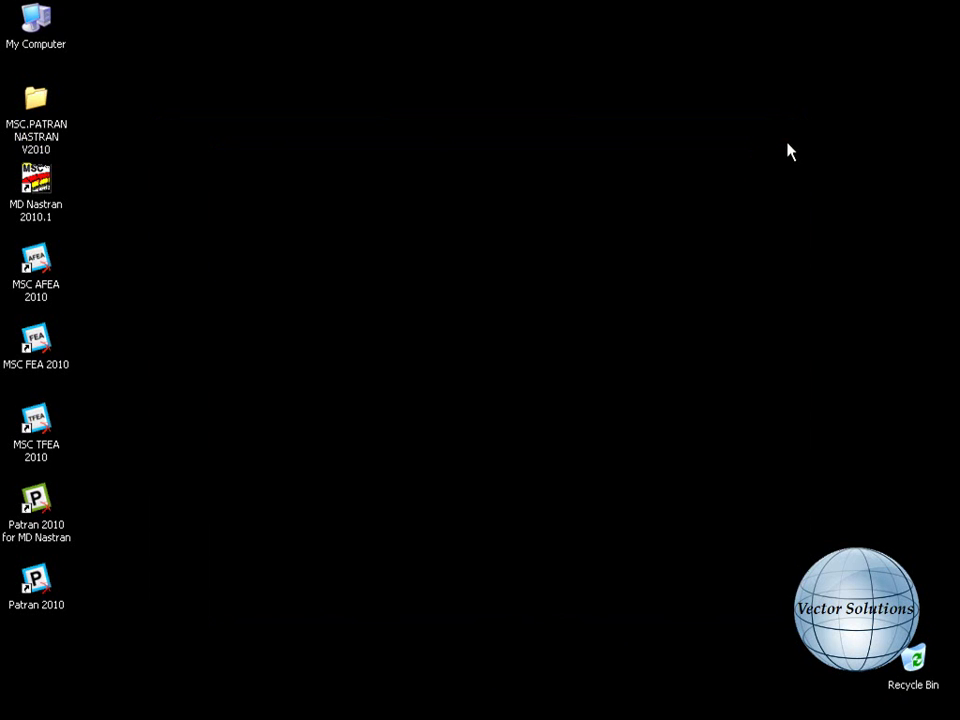
{"action": "left_click", "coordinate": [58, 540]}
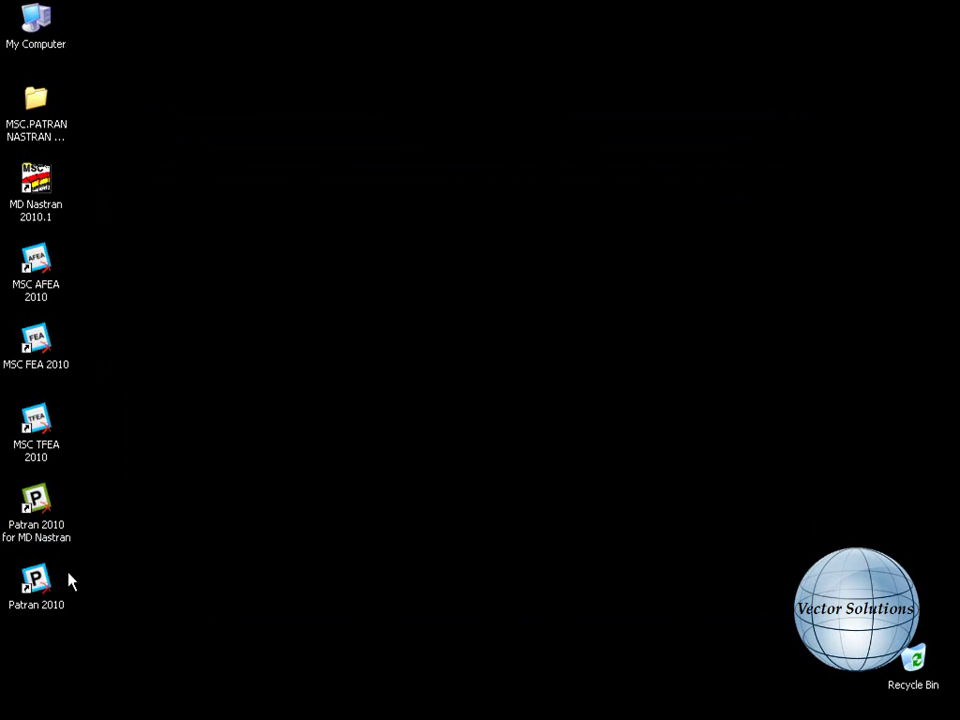